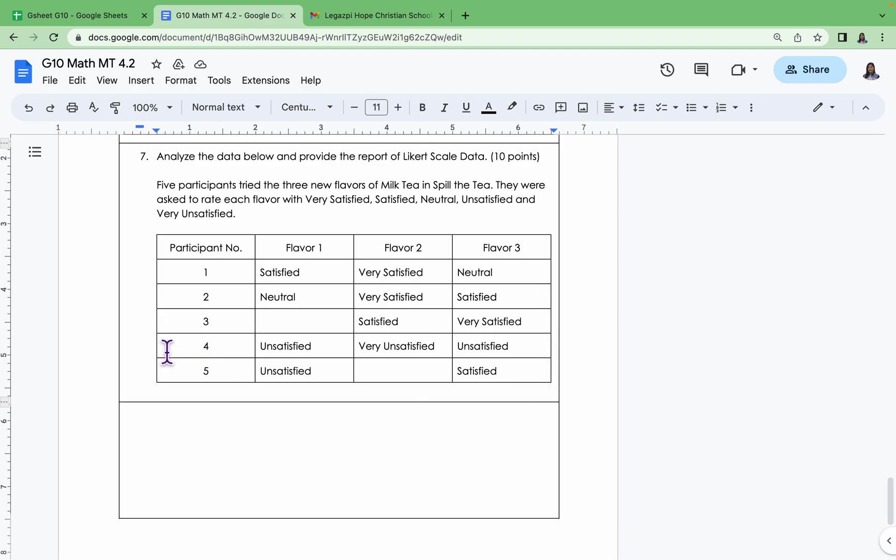
Step: Scroll the Docs answer sheet down past item 7's participant rating table
scroll(414, 297, "down", 3)
scroll(414, 297, "down", 3)
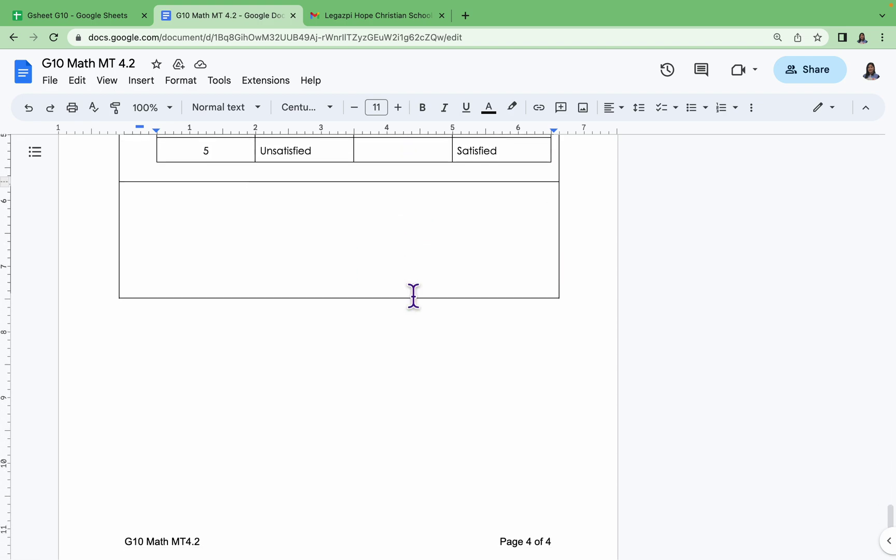
Step: Switch to the Gsheet G10 spreadsheet and bring the Step 2 table into view
left_click(98, 17)
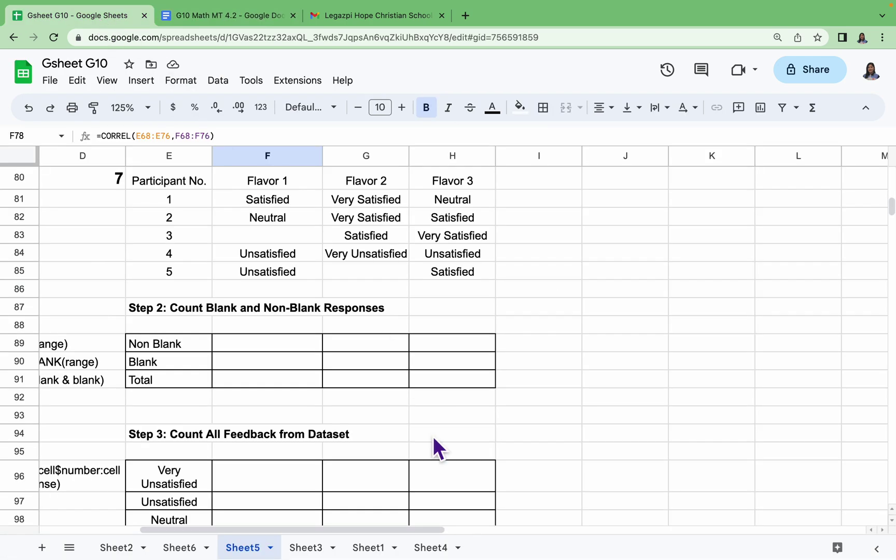
scroll(433, 449, "down", 1)
scroll(434, 448, "left", 2)
scroll(433, 449, "up", 2)
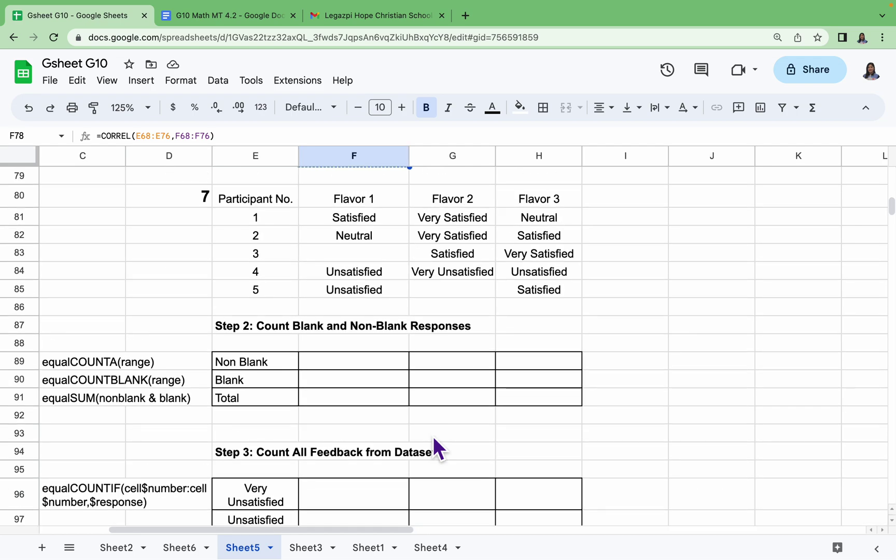
scroll(433, 437, "right", 1)
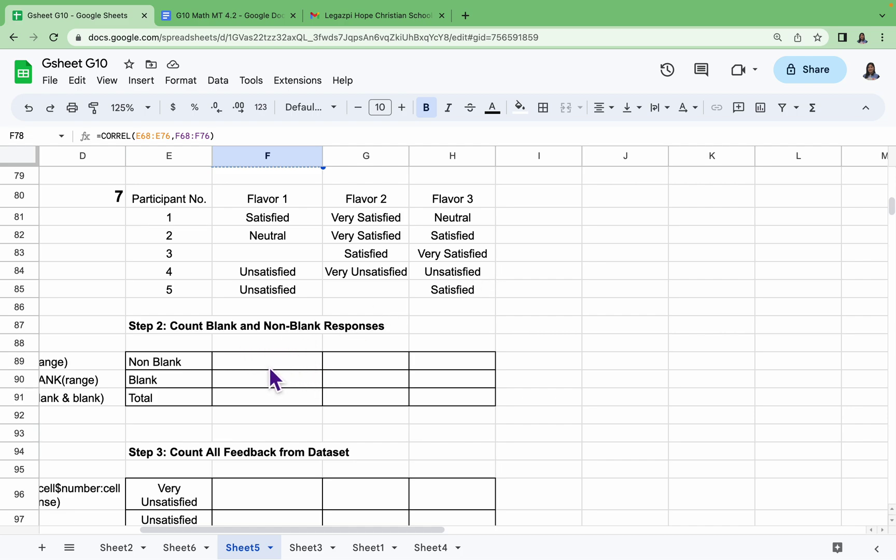
scroll(268, 367, "left", 1)
Step: Enter =COUNTA(F81:F85) in F89 and fill it across to H89, giving 4, 4 and 5
left_click(357, 368)
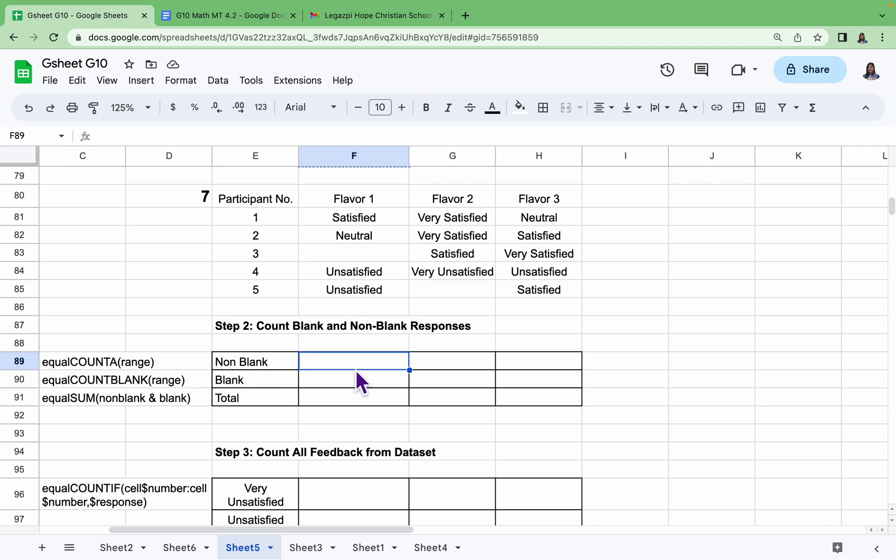
type("=")
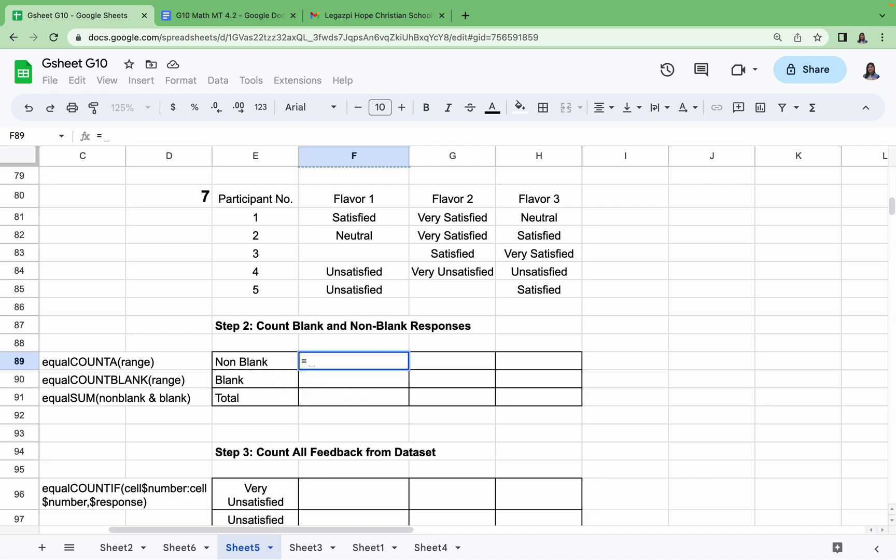
type("COUNT")
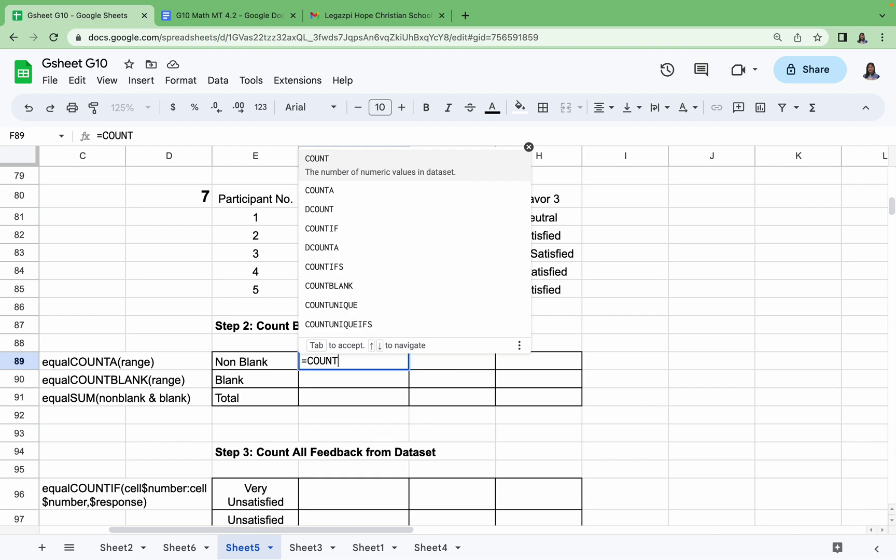
type("A(")
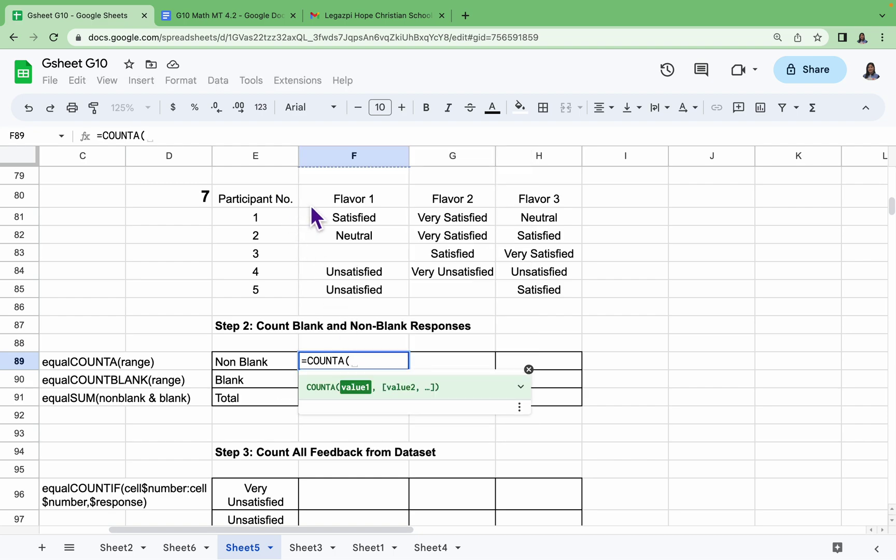
left_click_drag(343, 224, 346, 290)
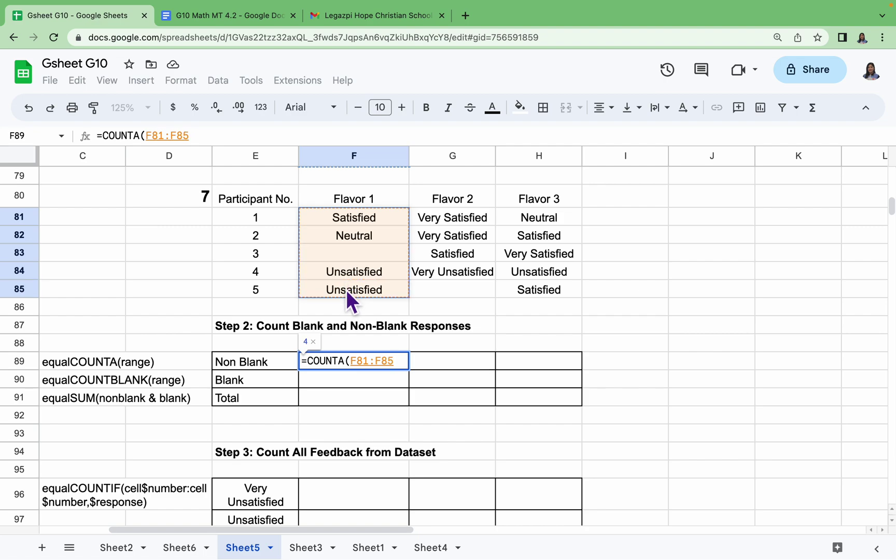
type(")")
key("Return")
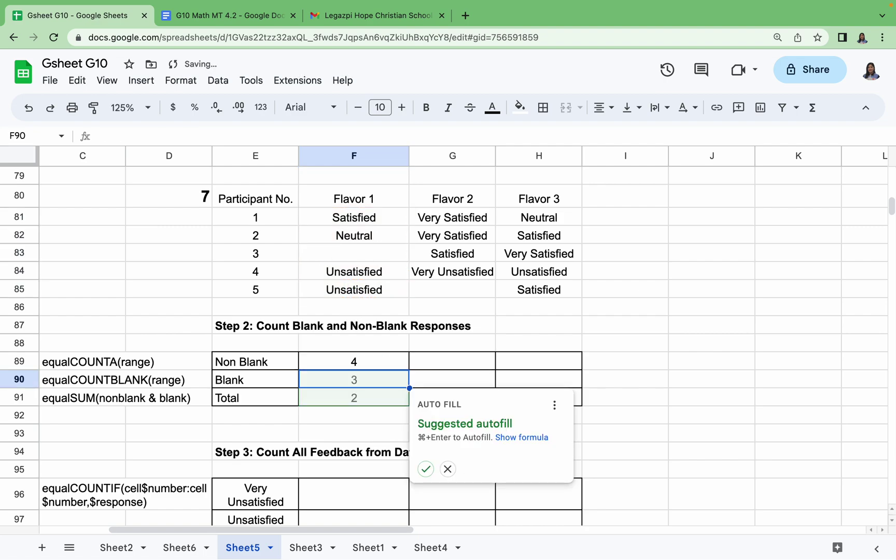
left_click(377, 365)
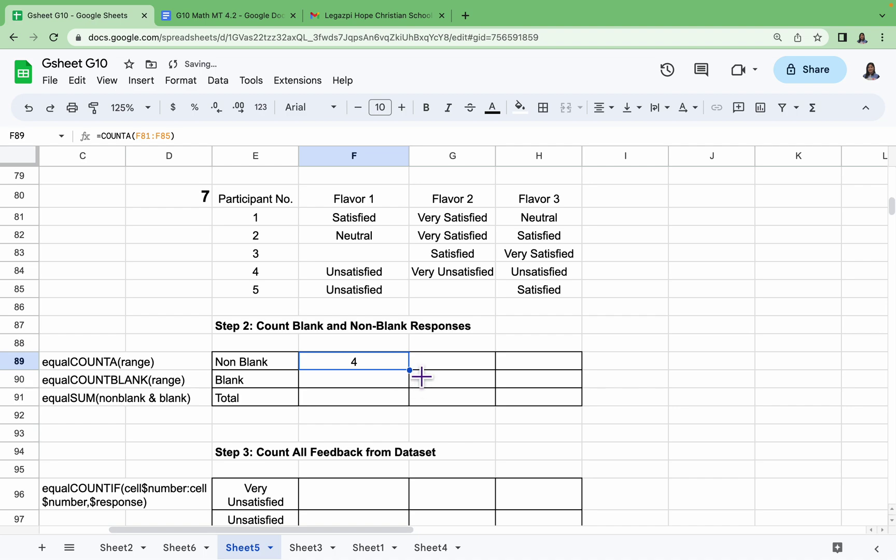
left_click_drag(422, 377, 536, 375)
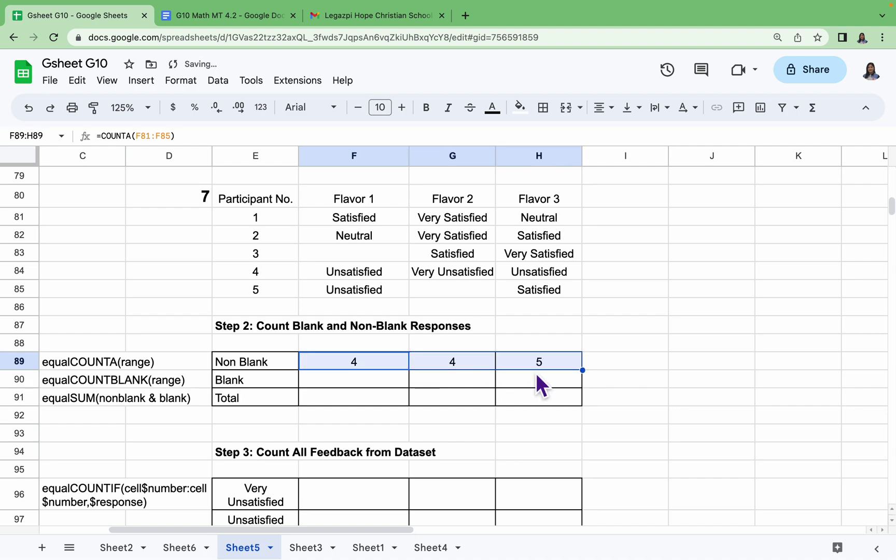
Step: Enter =COUNTBLANK(F81:F85) in F90 and fill it across to H90, giving 1, 1 and 0
left_click(376, 380)
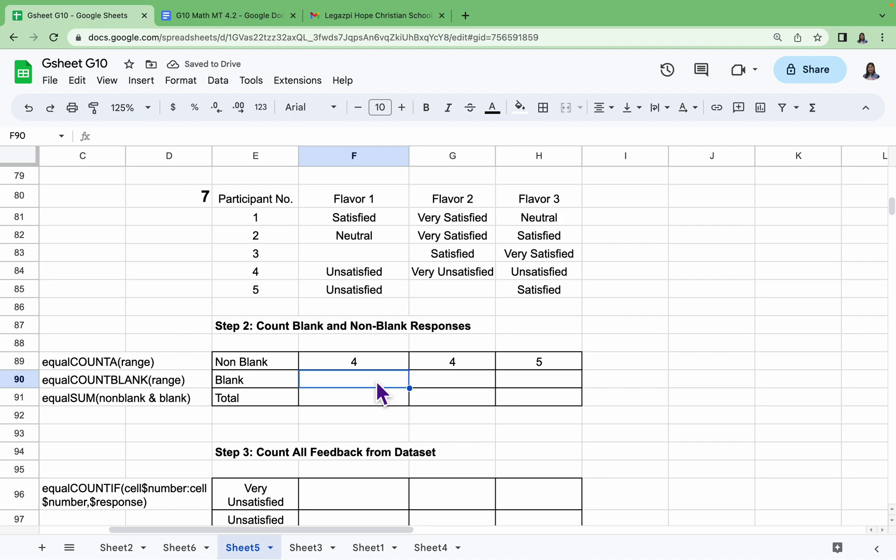
type("=")
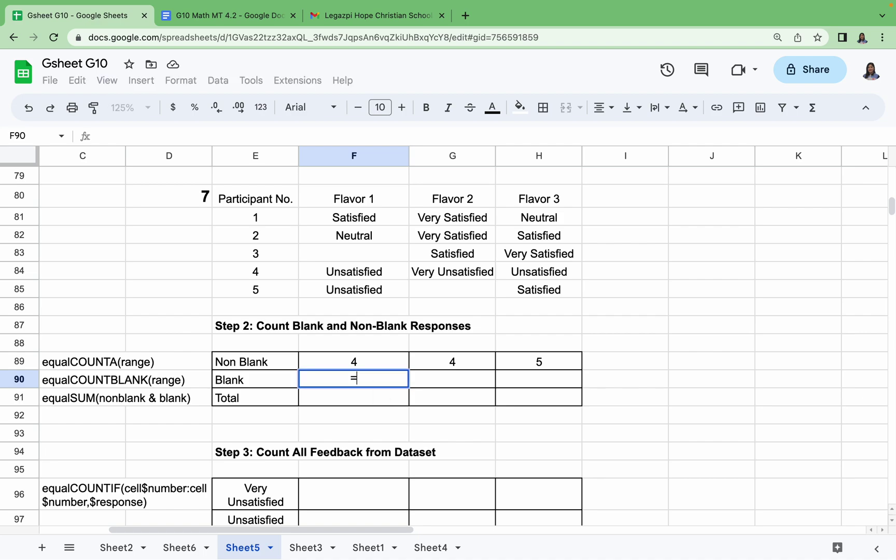
type("COUNTBLAK")
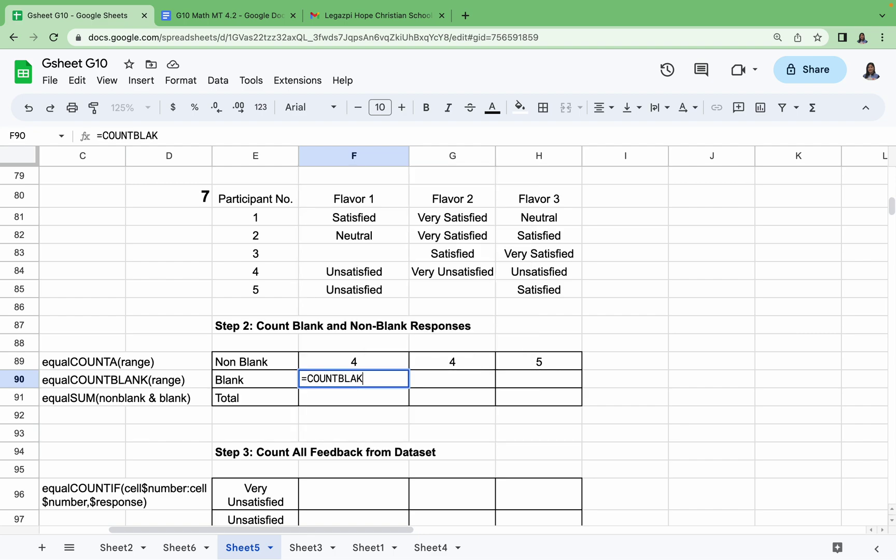
key("BackSpace")
type("NK(")
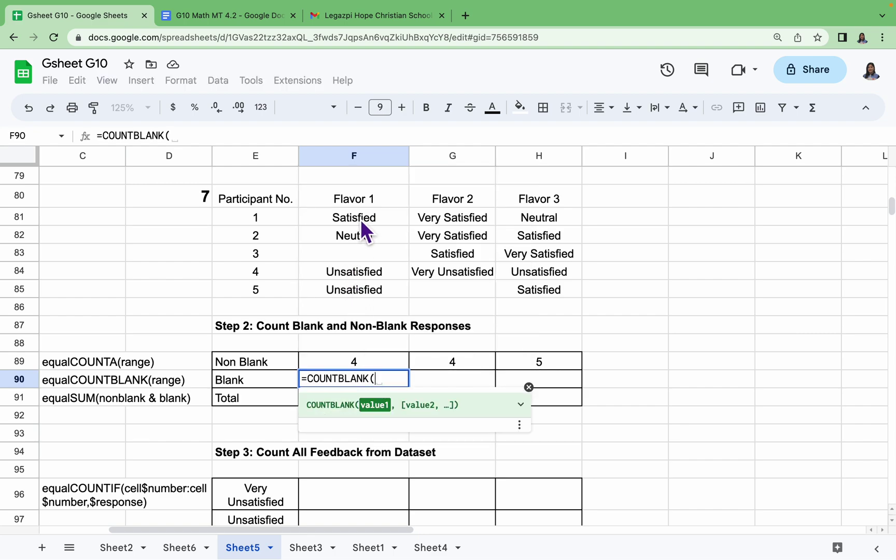
left_click_drag(361, 219, 373, 293)
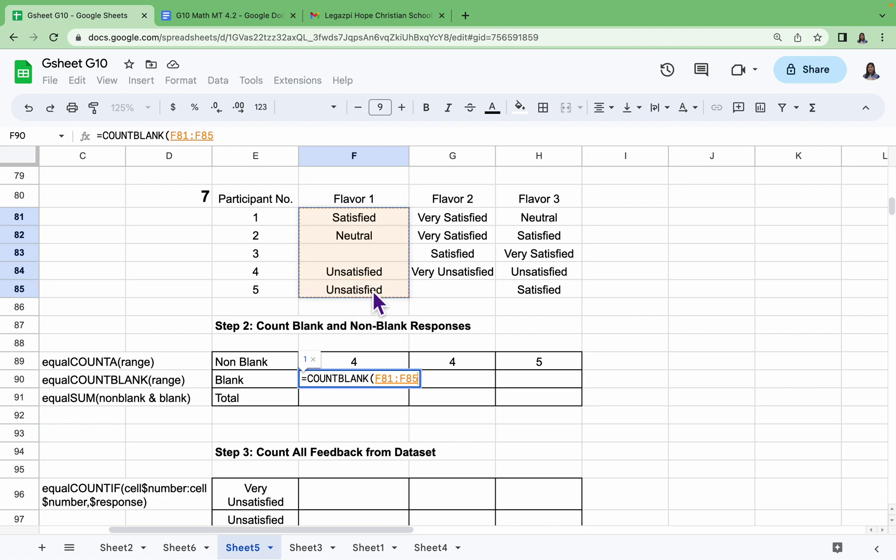
type(")")
key("Return")
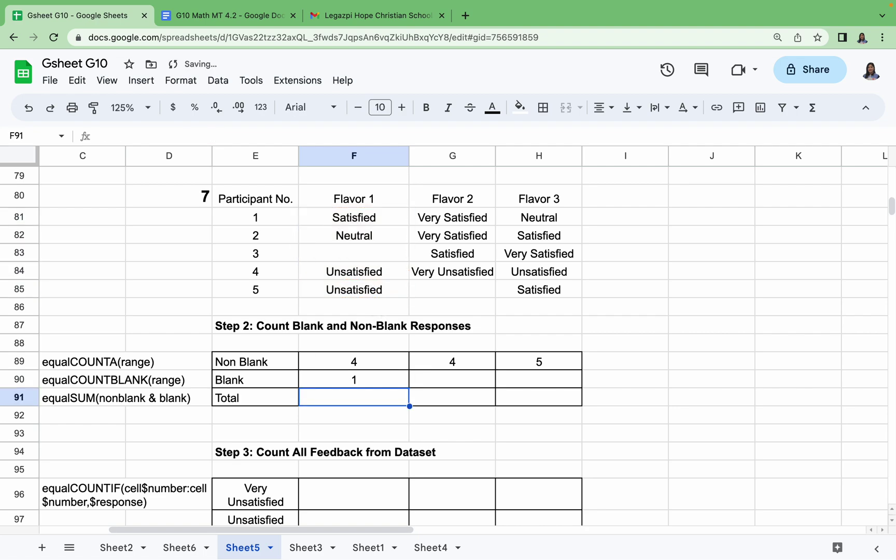
left_click(400, 383)
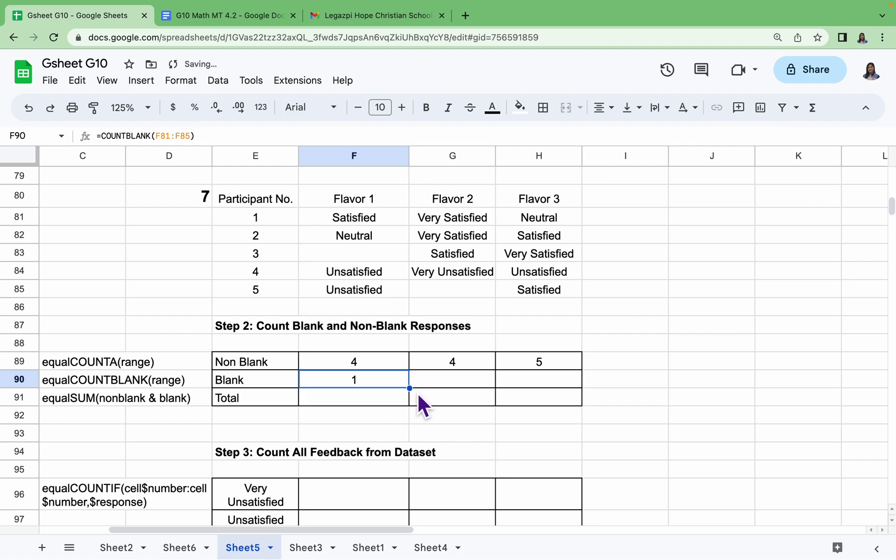
left_click_drag(420, 396, 539, 400)
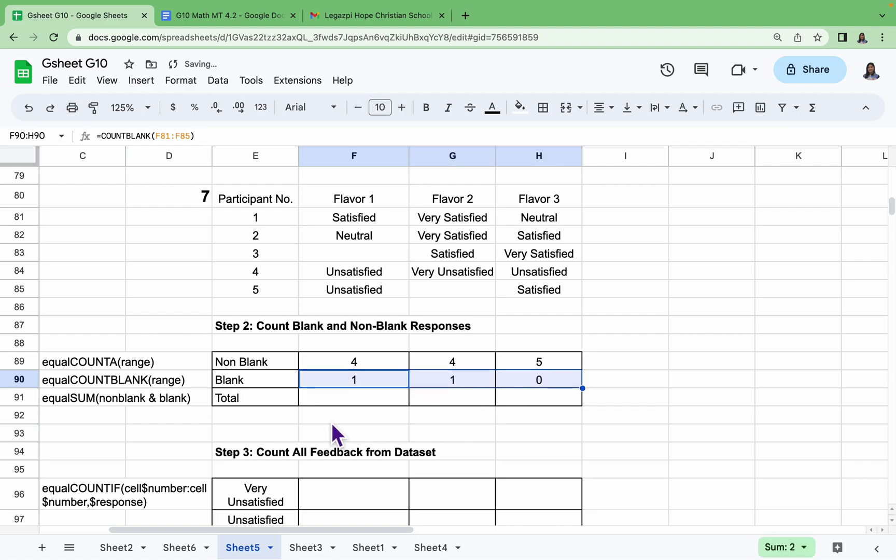
double_click(340, 402)
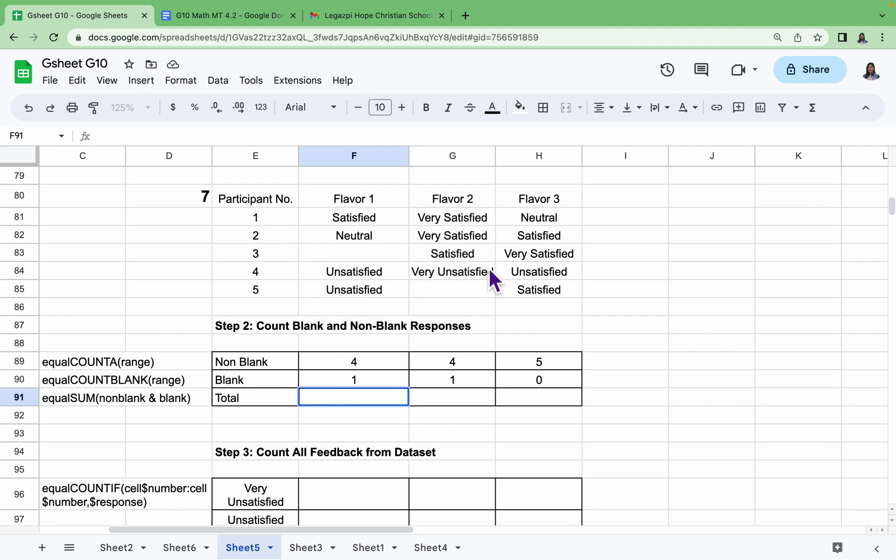
Step: Enter =SUM(F89:F90) in F91 and fill it across to H91, giving 5 for each flavor
type("=")
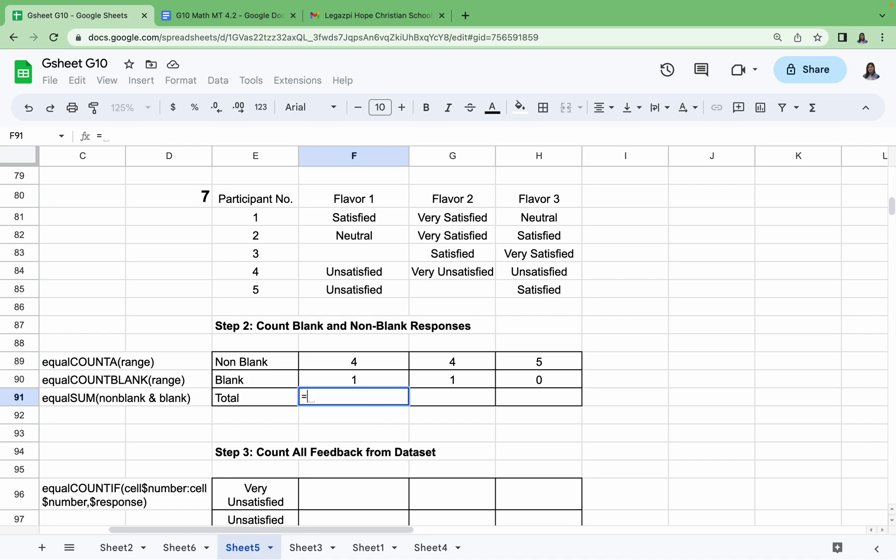
type("SUM(")
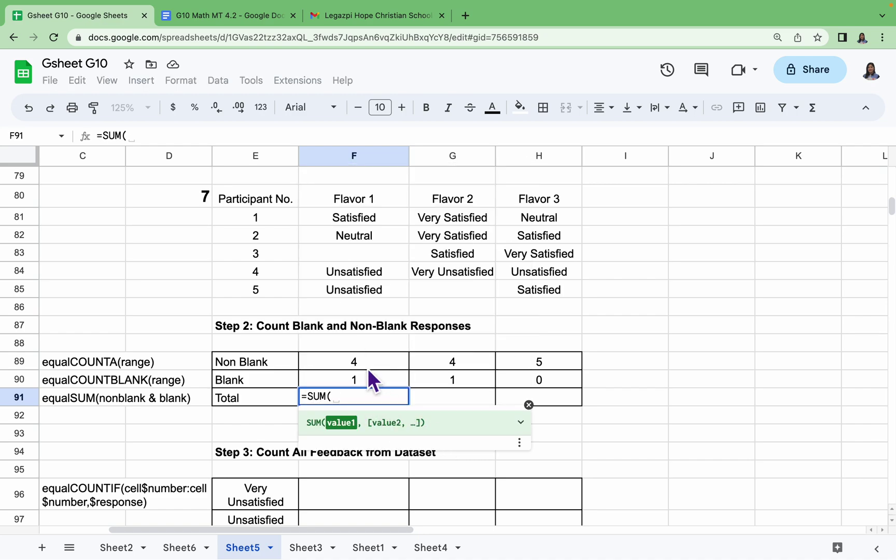
left_click(364, 368)
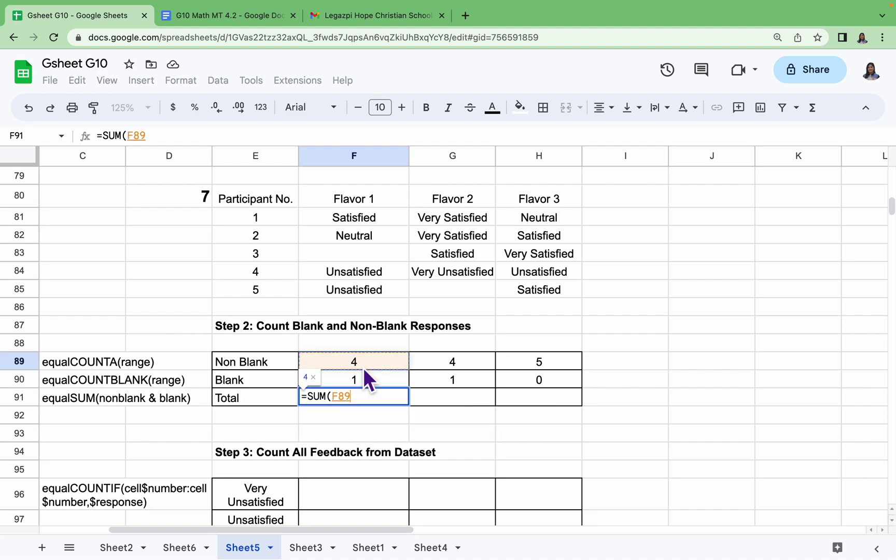
left_click_drag(363, 367, 363, 388)
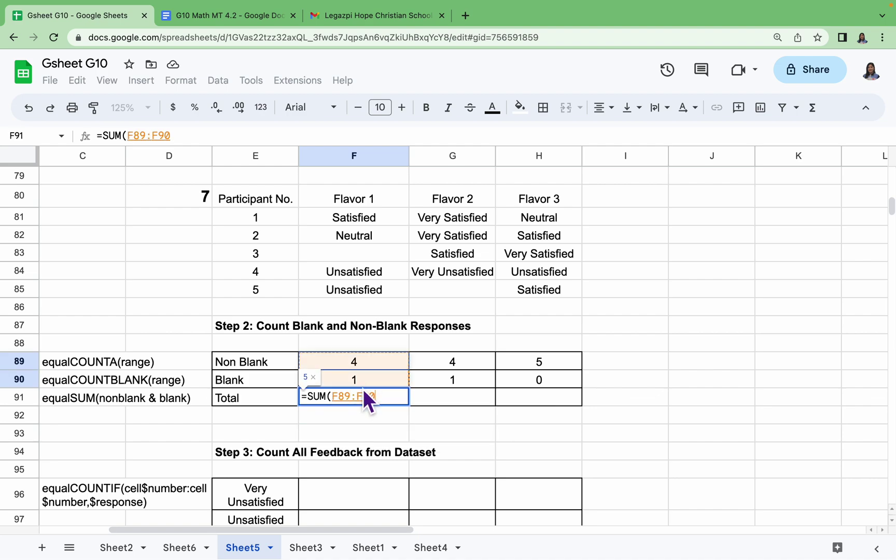
key("Return")
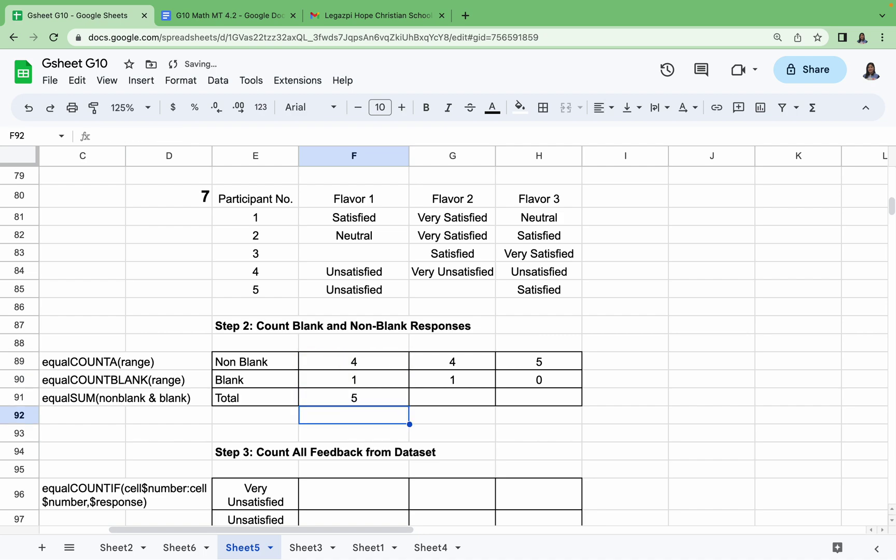
left_click(404, 404)
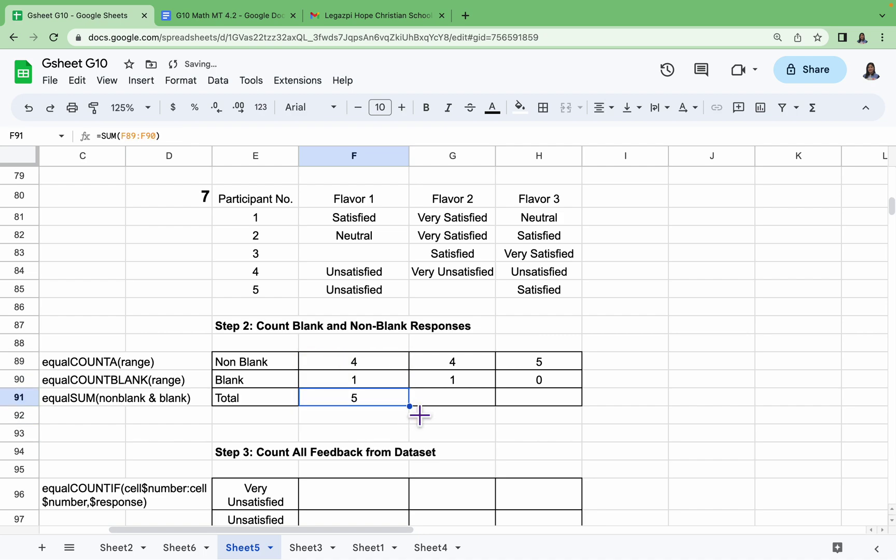
left_click_drag(415, 414, 584, 423)
left_click(610, 431)
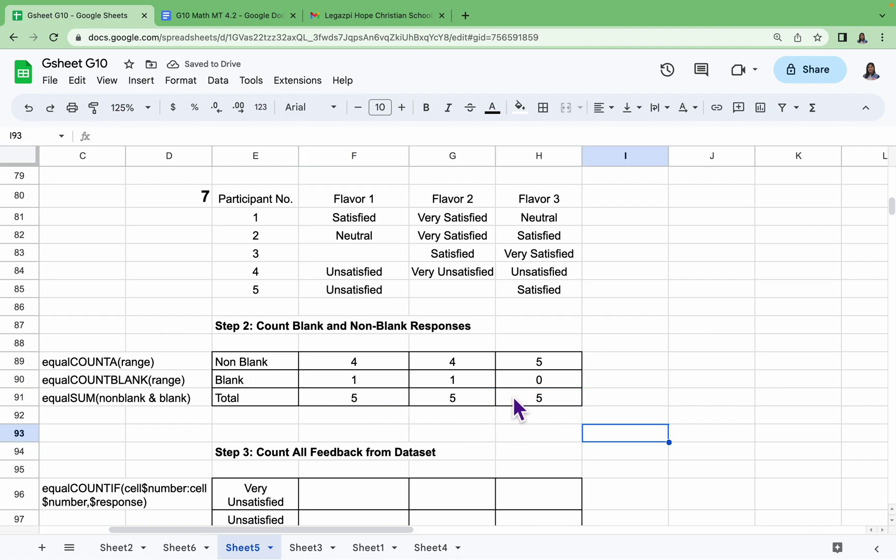
Step: Enter =COUNTIF(F$81:F$85,$E96) in F96 and accept the autofill down Flavor 1's column (0, 2, 1, 1, 0)
scroll(549, 422, "down", 2)
scroll(548, 413, "down", 3)
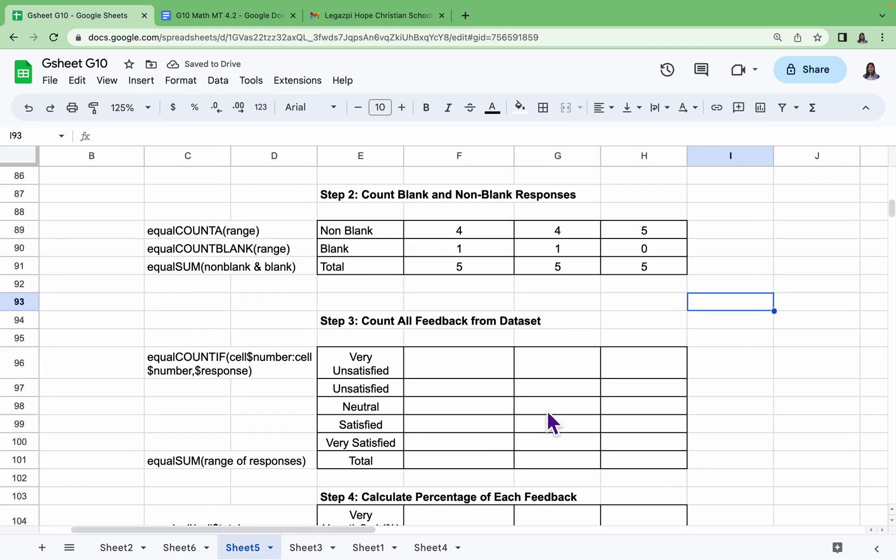
scroll(548, 421, "down", 1)
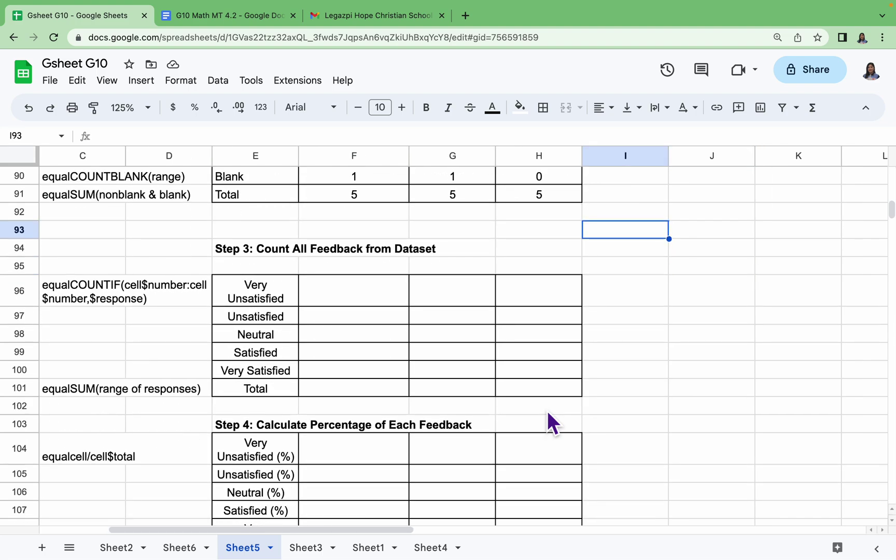
left_click(350, 290)
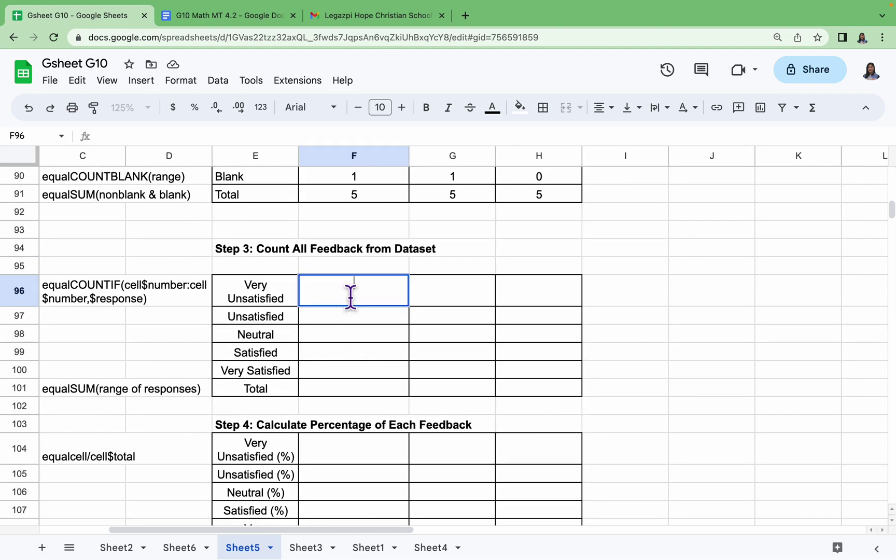
type("=")
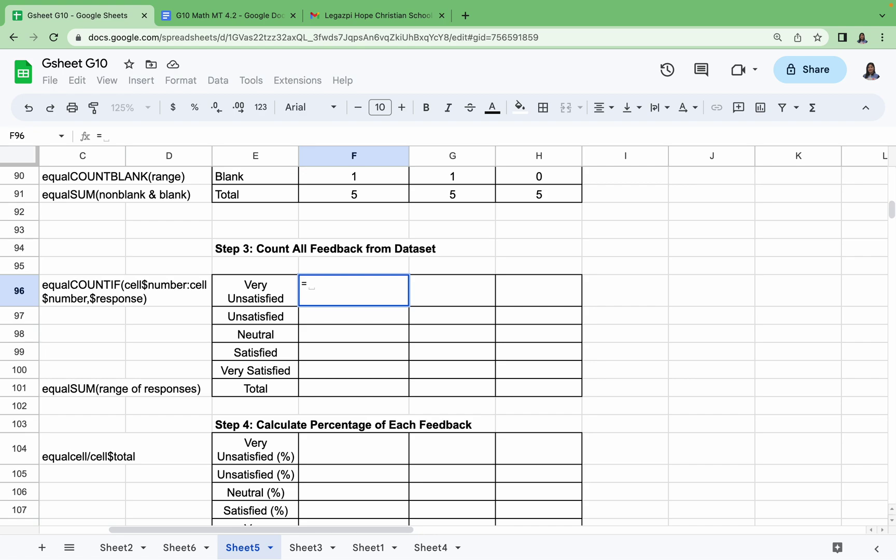
type("COUNTIF")
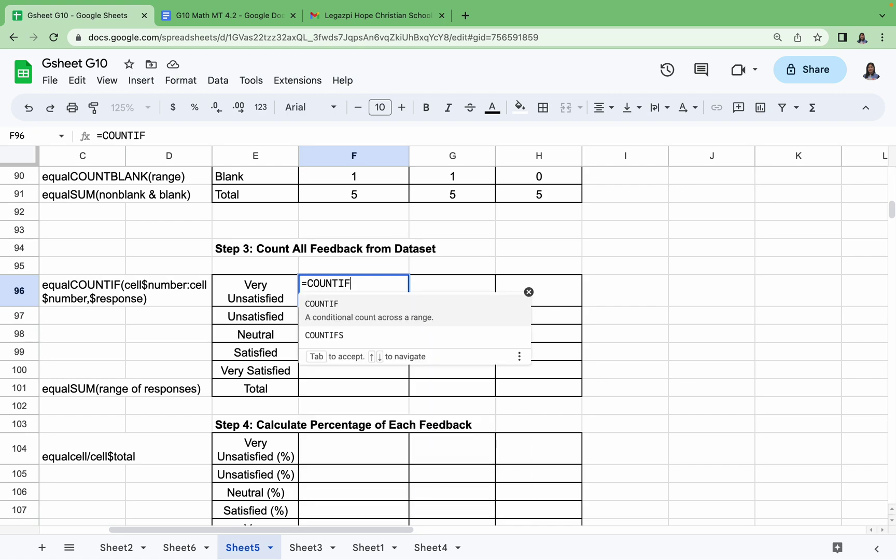
type("(")
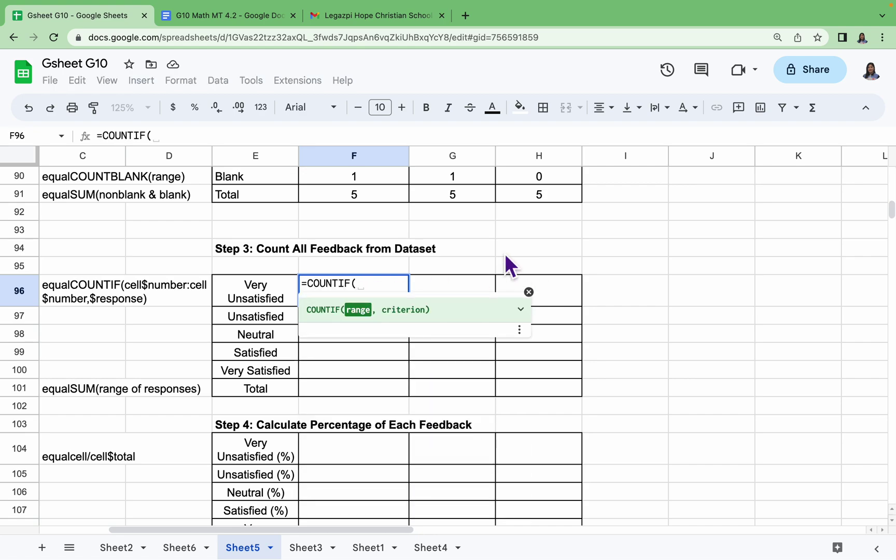
scroll(474, 243, "up", 3)
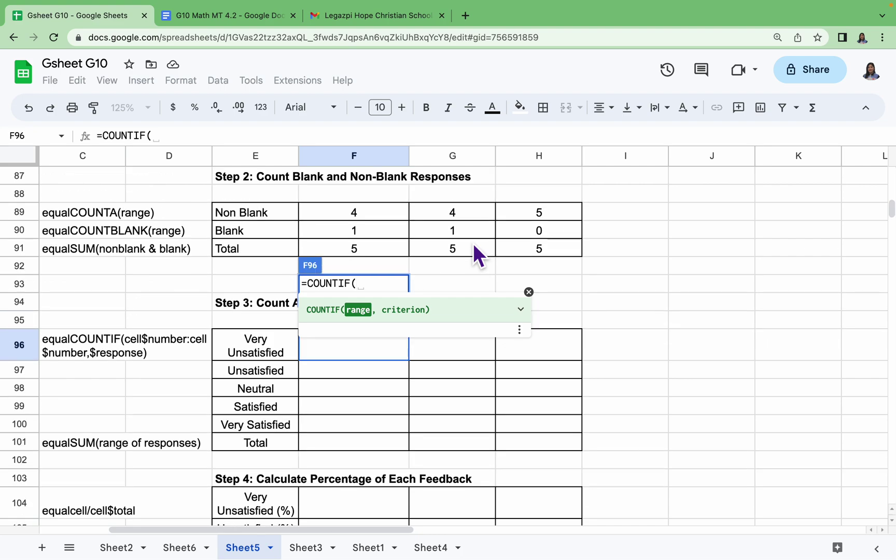
scroll(473, 242, "up", 3)
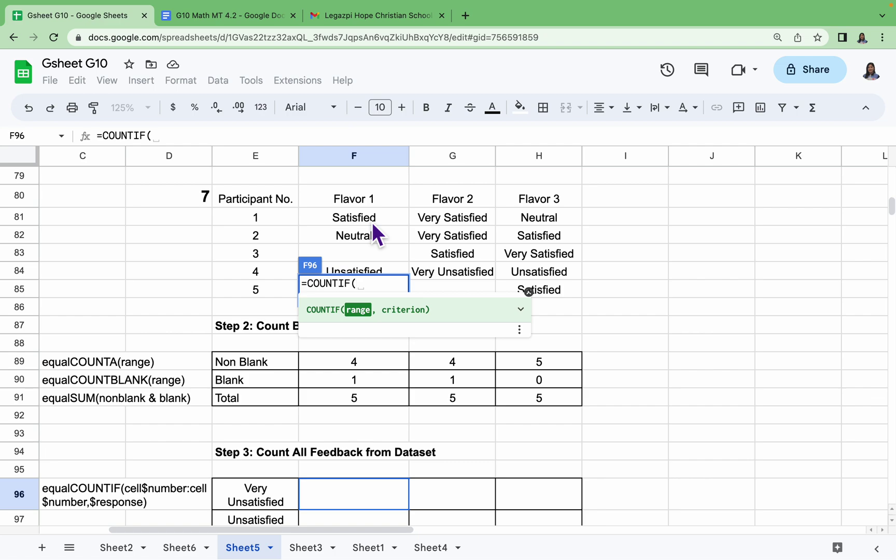
scroll(372, 222, "down", 1)
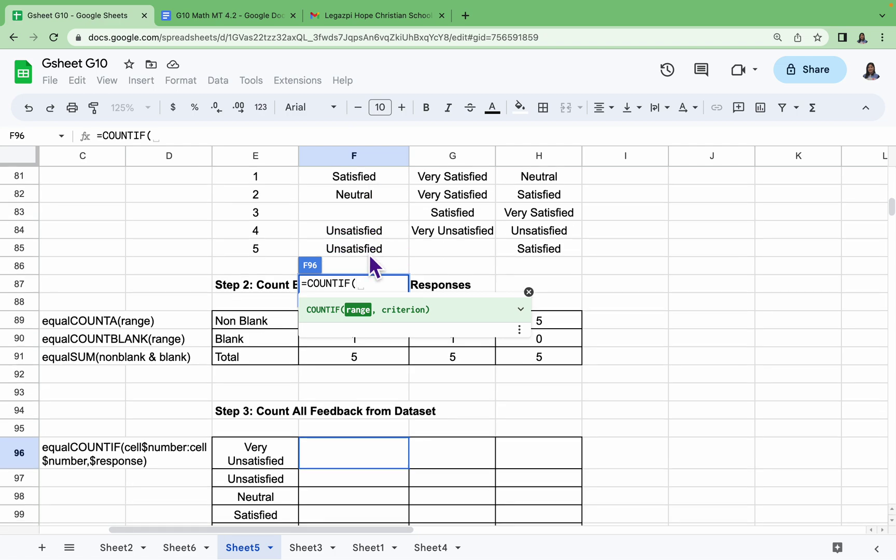
scroll(369, 255, "down", 3)
scroll(369, 254, "down", 3)
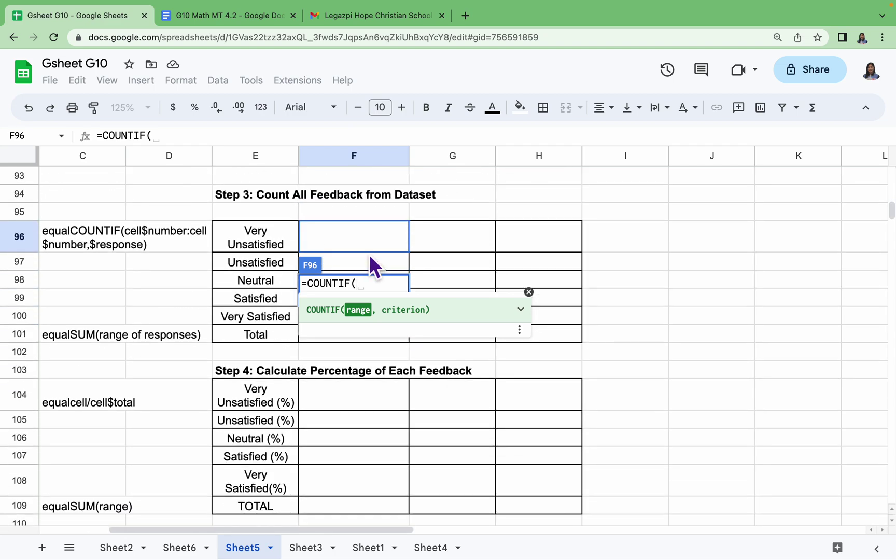
type("F")
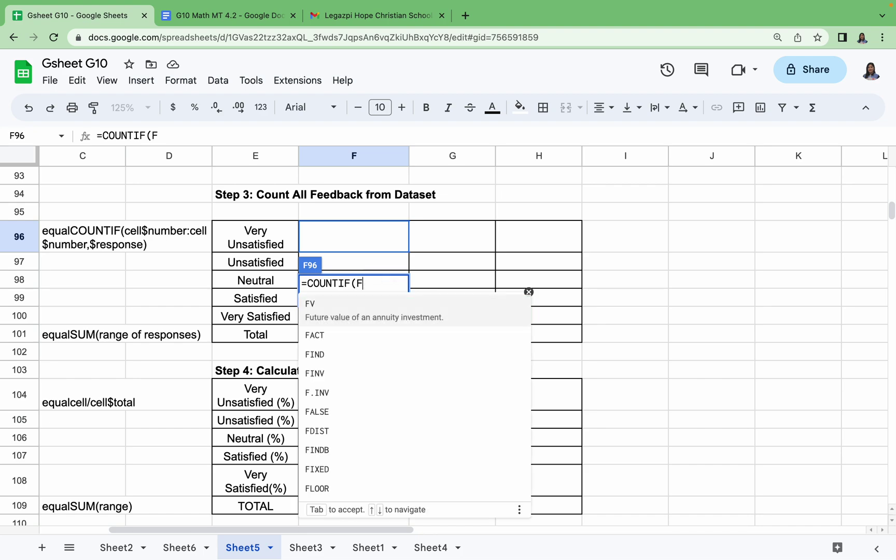
type("$81")
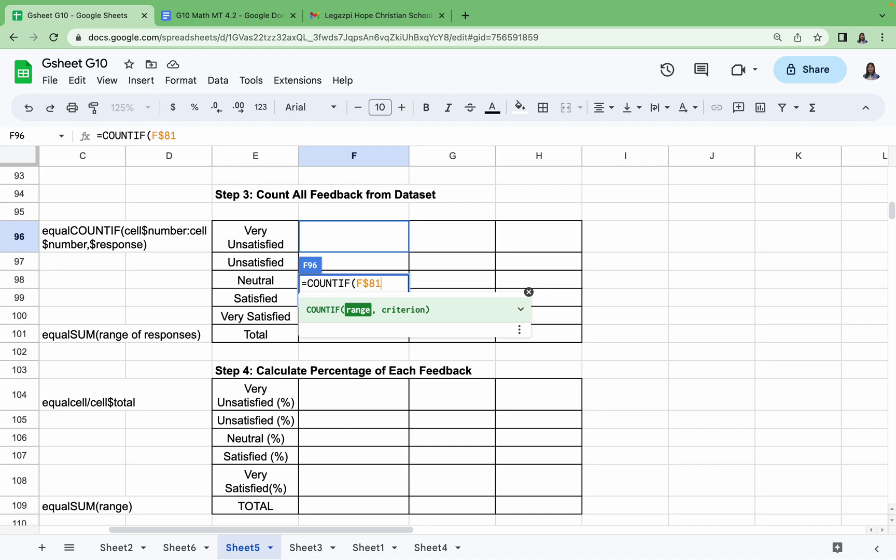
type(":F$85")
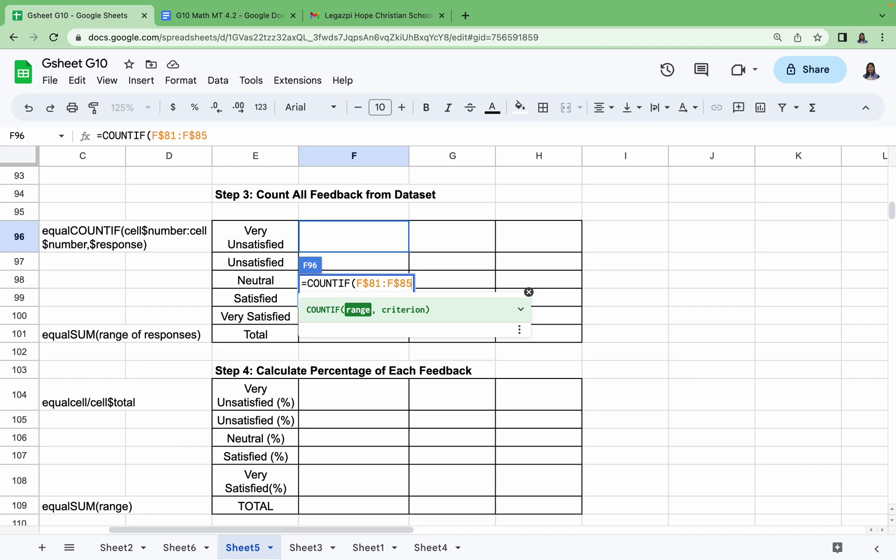
type(",")
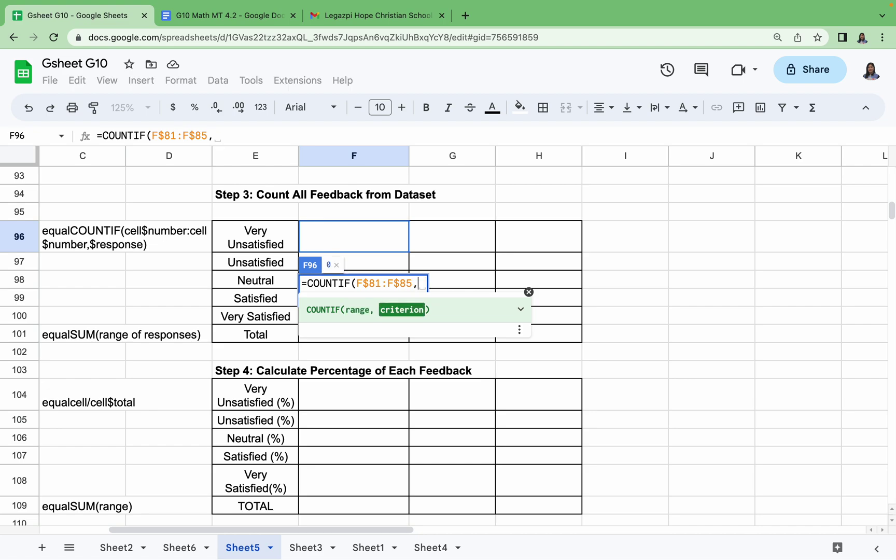
type("$")
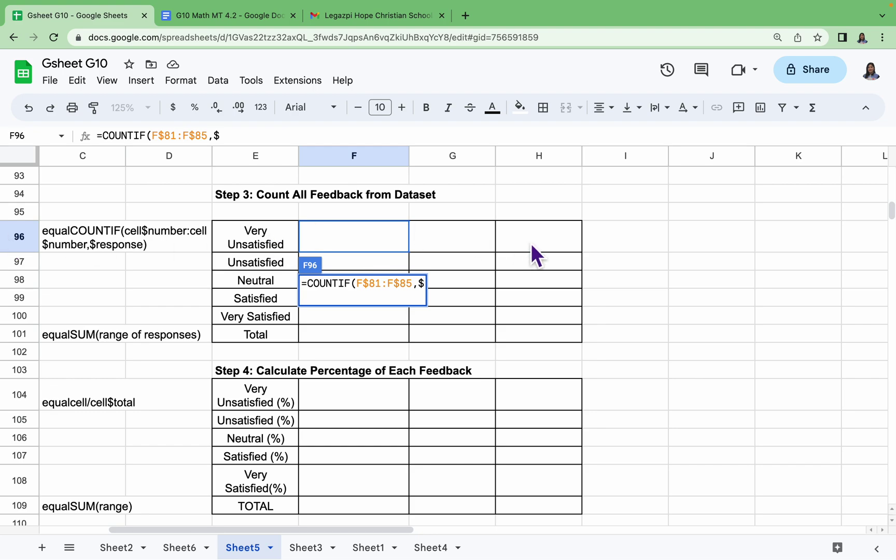
type("E96)")
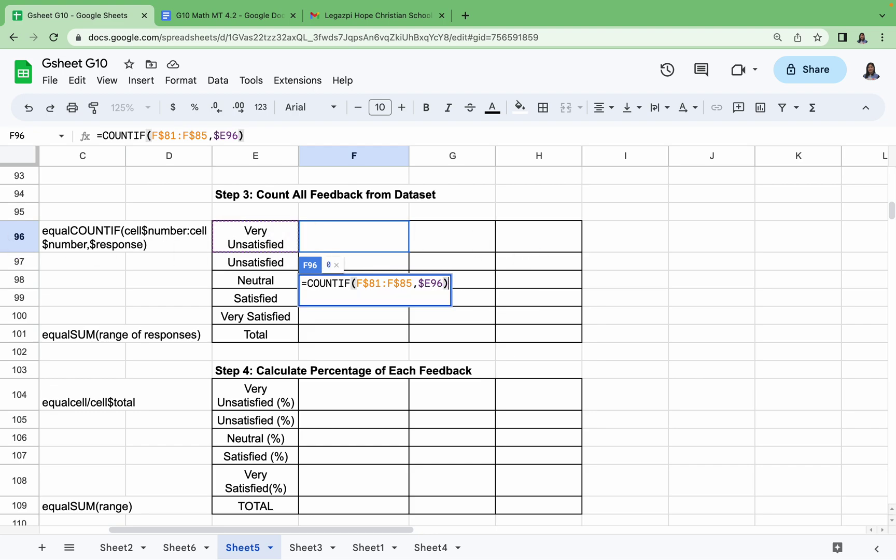
key("Return")
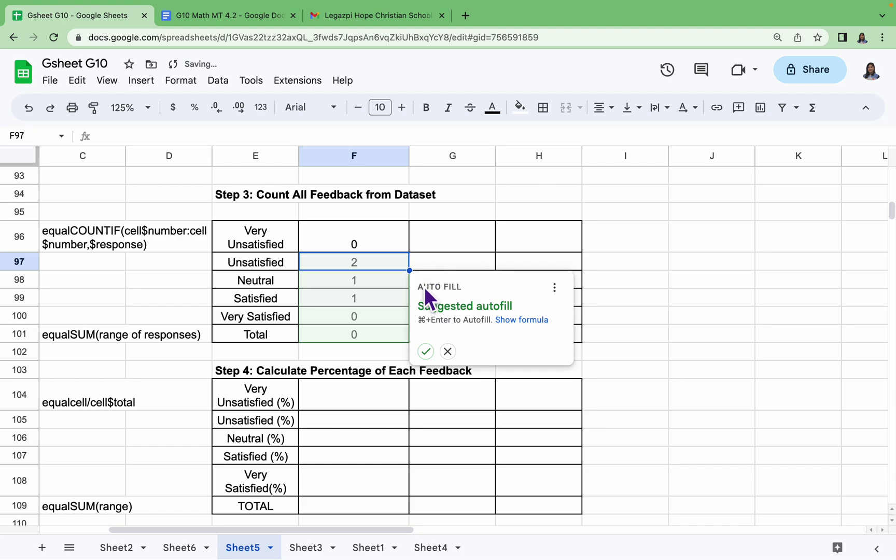
left_click(426, 352)
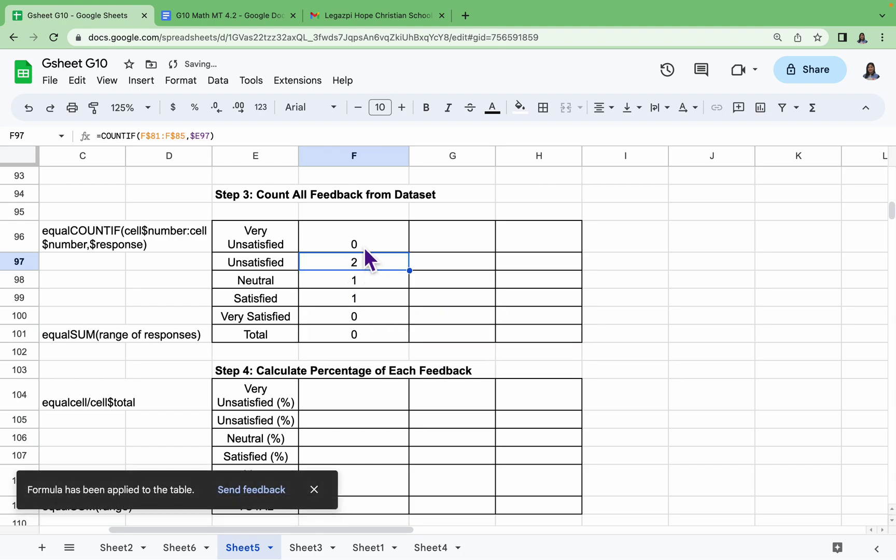
double_click(364, 263)
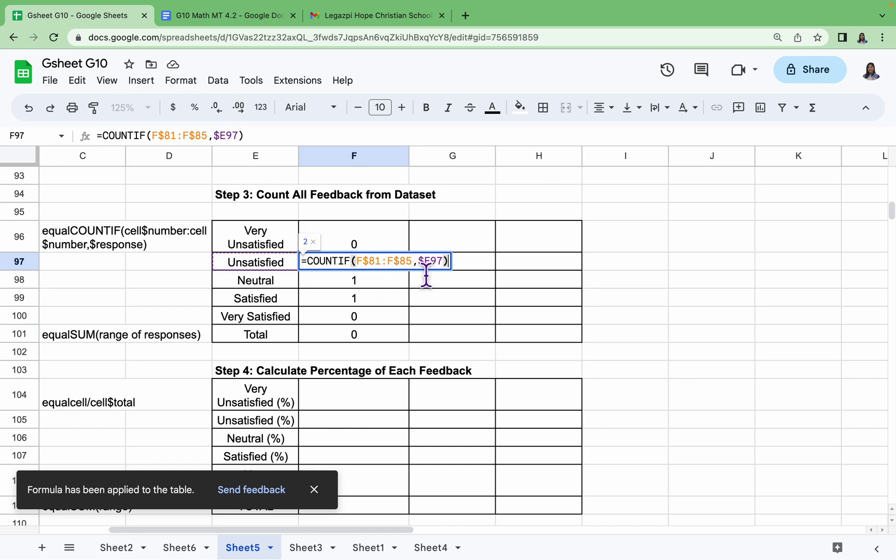
Step: Clear F101, then fill the F96 COUNTIF formula across to column H and down to row 100
left_click(368, 342)
key("Delete")
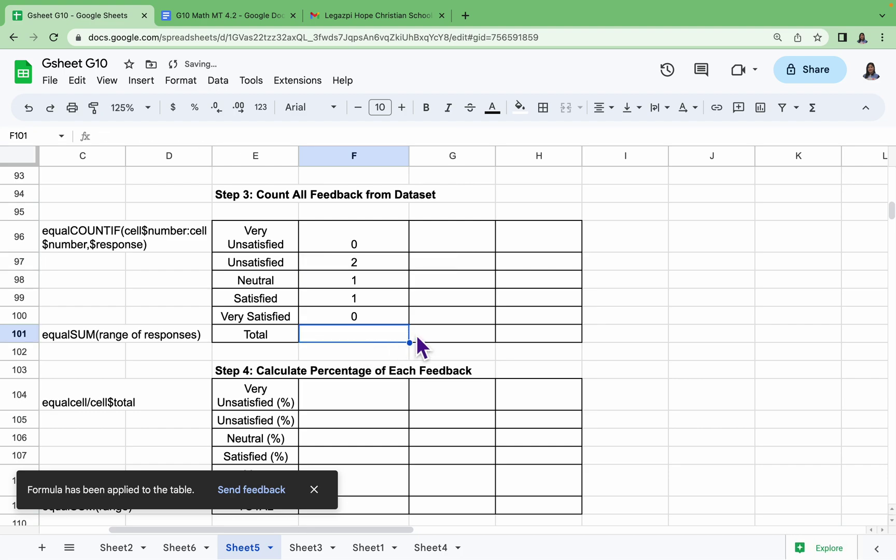
left_click(448, 330)
key("shift+Up")
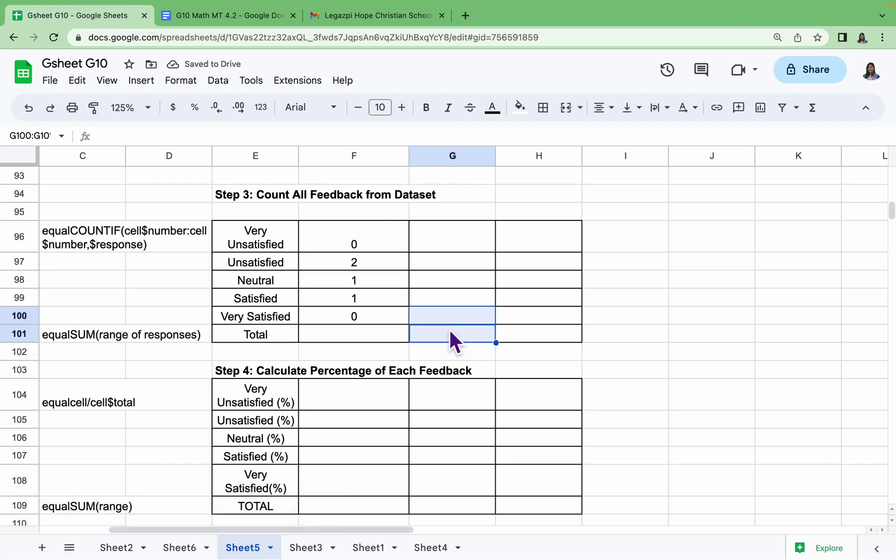
left_click(372, 245)
left_click_drag(419, 260, 520, 253)
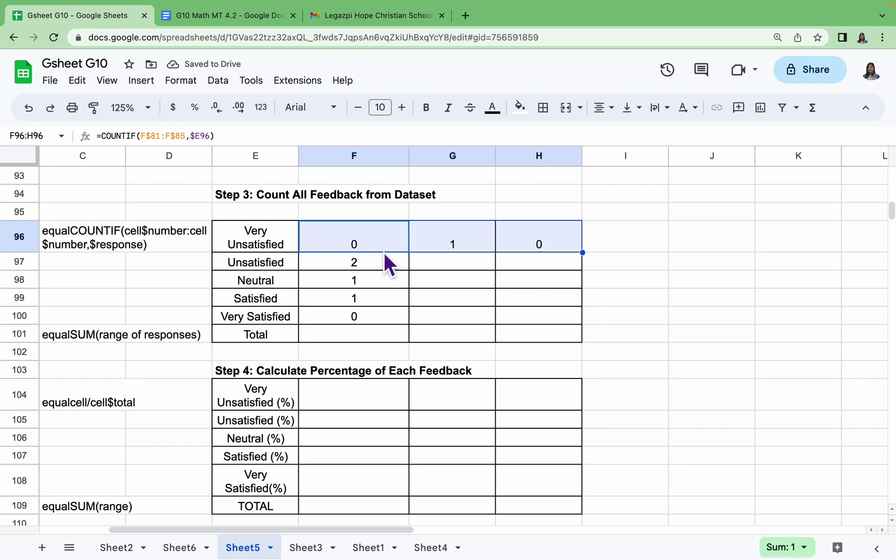
left_click_drag(583, 253, 584, 332)
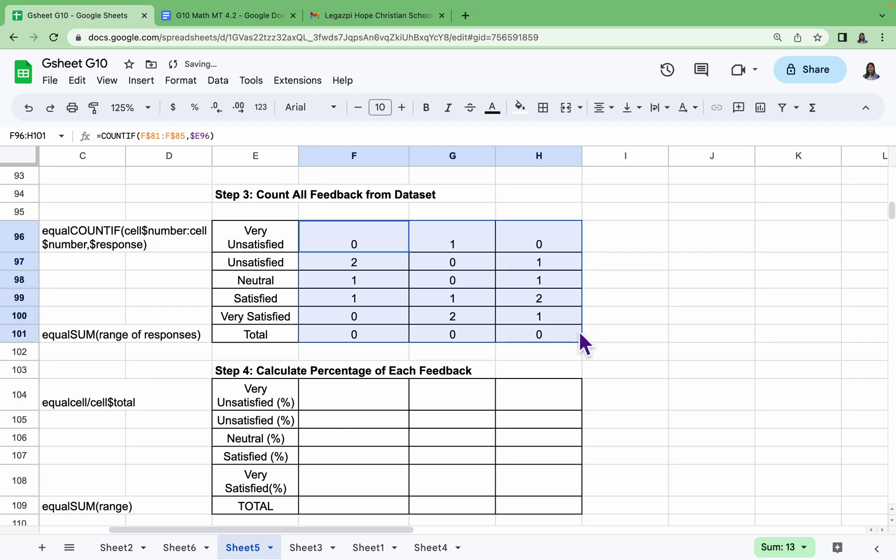
key("ctrl+z")
left_click_drag(583, 253, 590, 334)
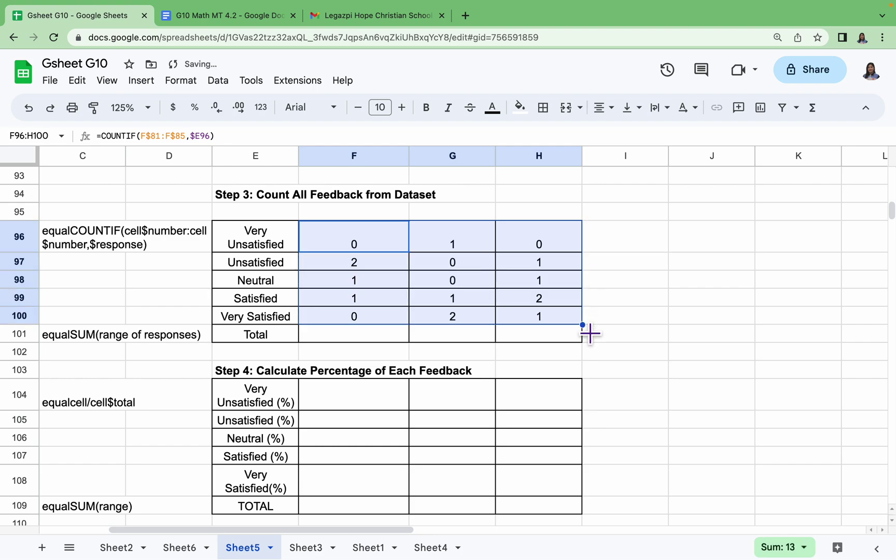
left_click(648, 324)
Step: Enter =SUM(F96:F100) in F101 for Flavor 1's feedback total
double_click(339, 340)
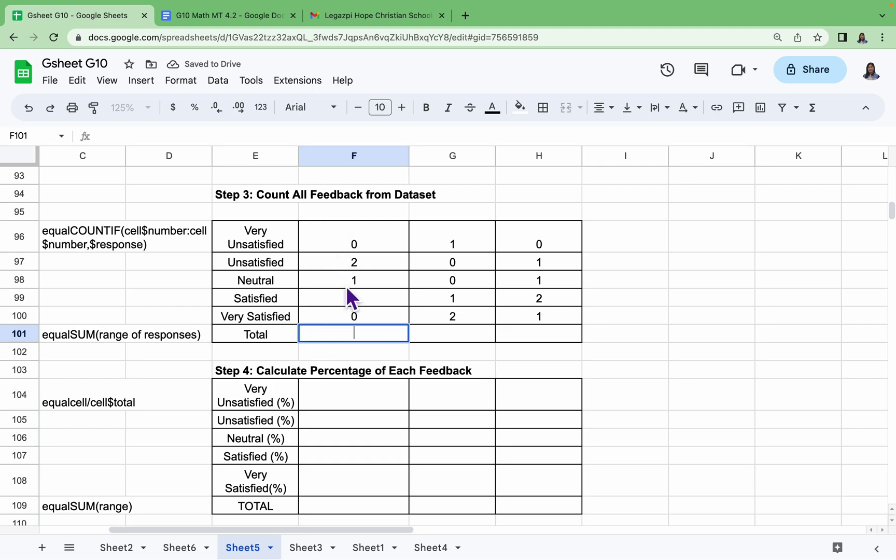
type("=")
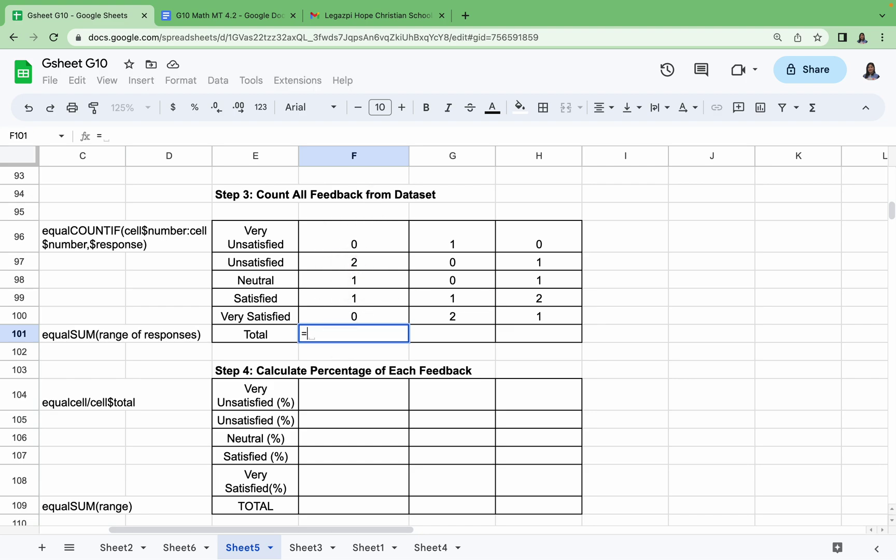
type("SUM")
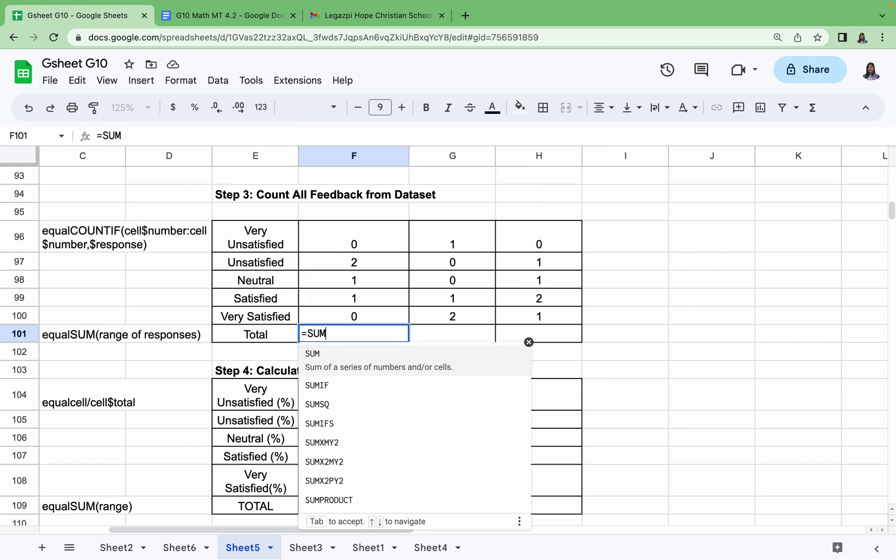
type("(")
left_click(375, 244)
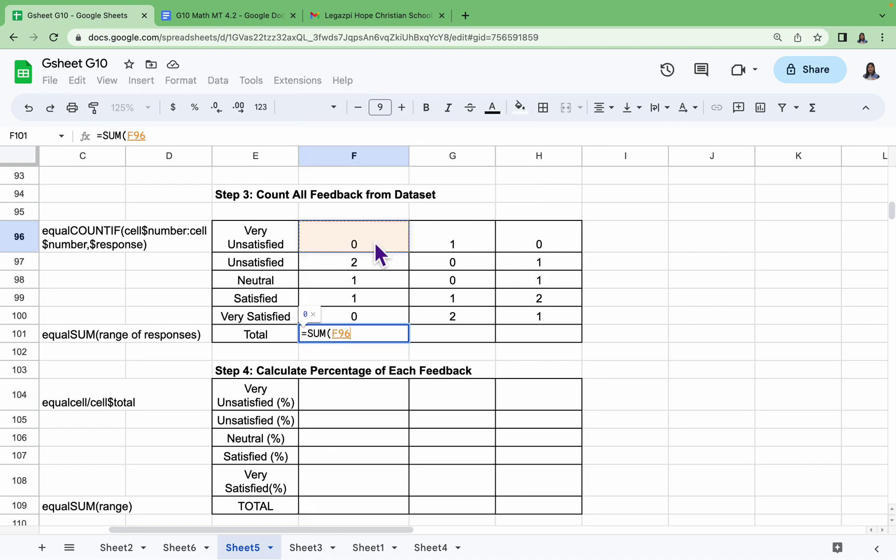
left_click_drag(374, 242, 380, 314)
type(")")
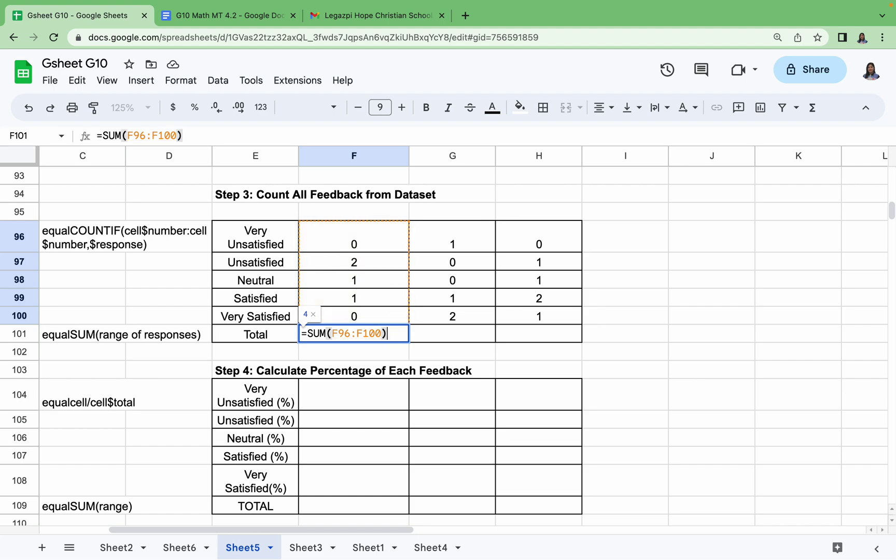
key("Return")
left_click(371, 339)
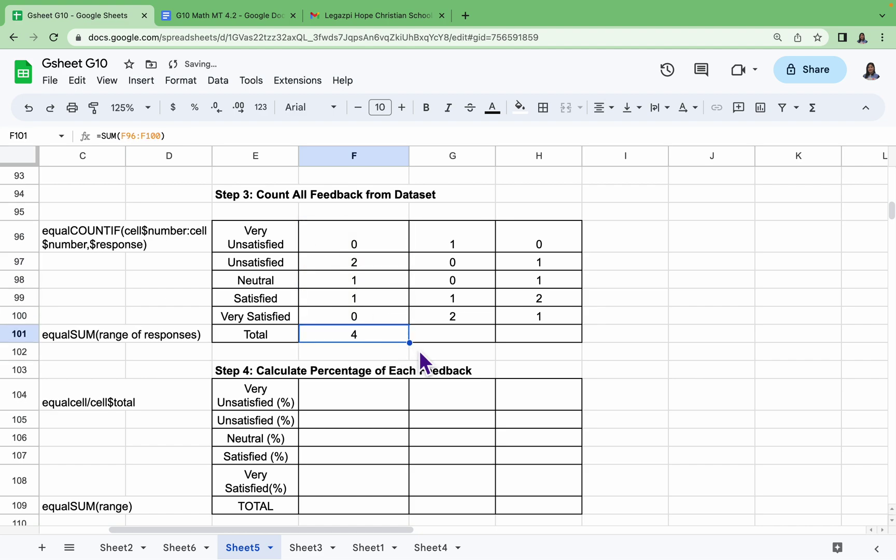
left_click(445, 355)
Step: Copy the F101 total across to H101, giving totals 4, 4 and 5
scroll(445, 355, "up", 4)
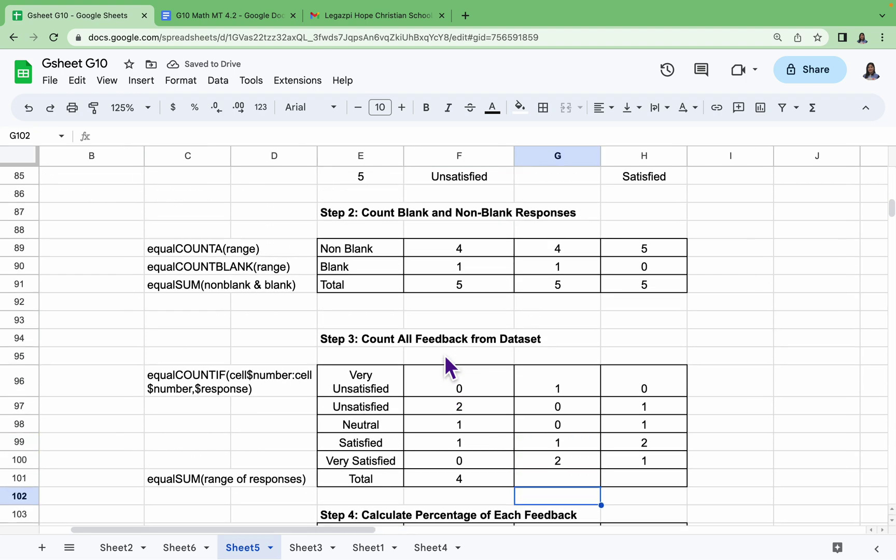
scroll(445, 355, "right", 1)
scroll(445, 354, "up", 2)
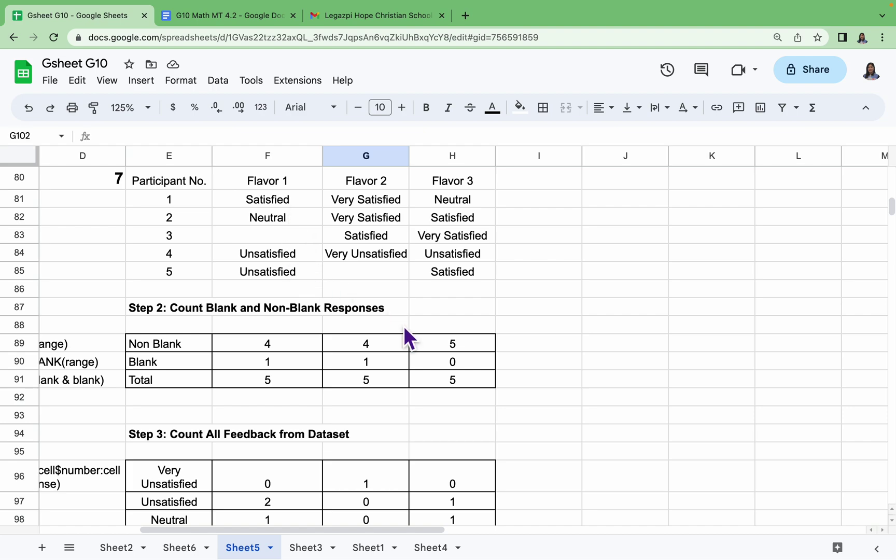
scroll(404, 326, "down", 4)
scroll(405, 336, "down", 1)
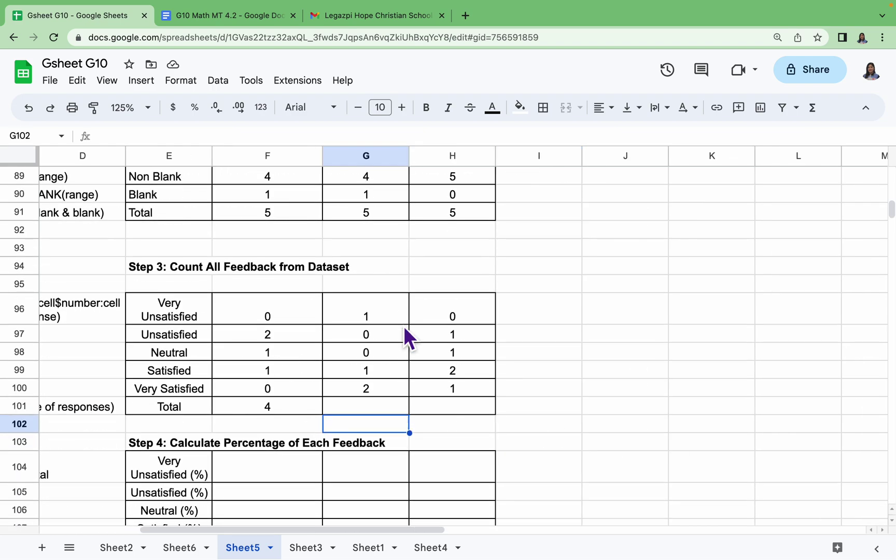
left_click(303, 408)
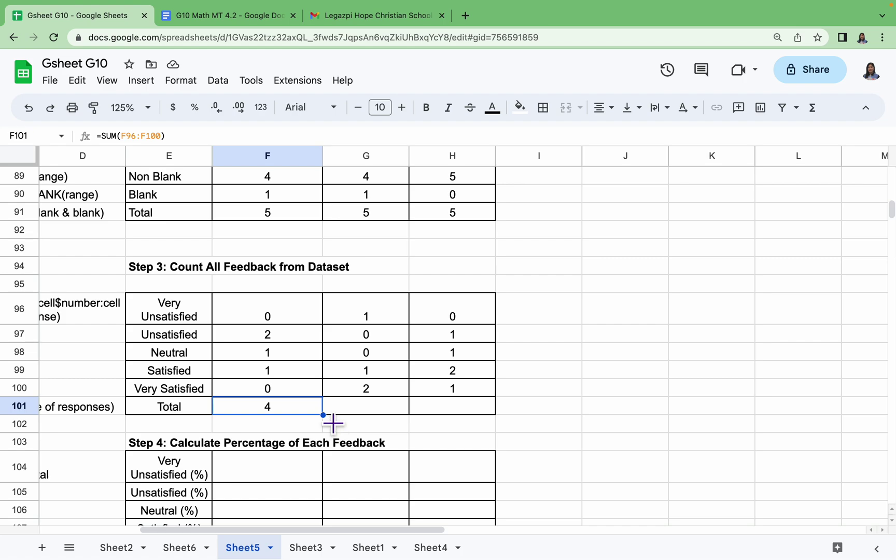
left_click_drag(332, 423, 444, 424)
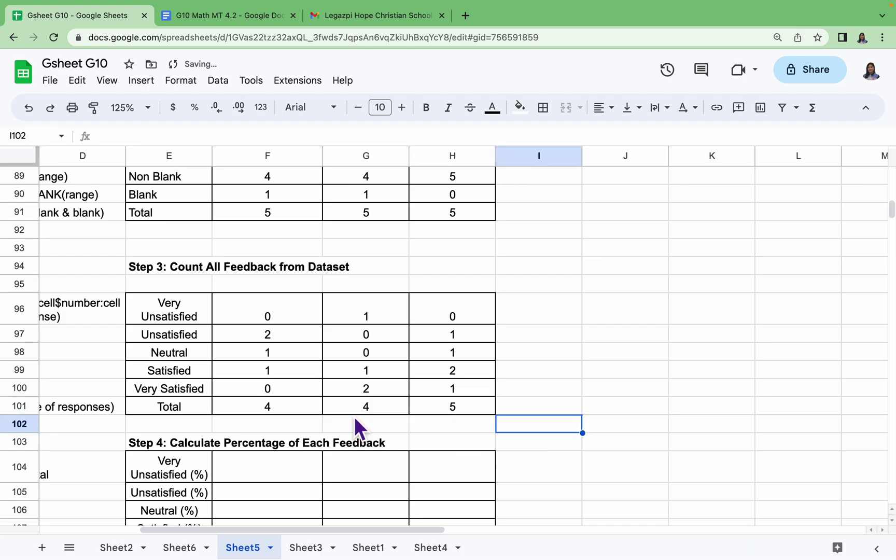
scroll(474, 444, "down", 3)
Step: Enter =F96/F$101 in F104 for Flavor 1's Very Unsatisfied percentage
scroll(474, 443, "left", 3)
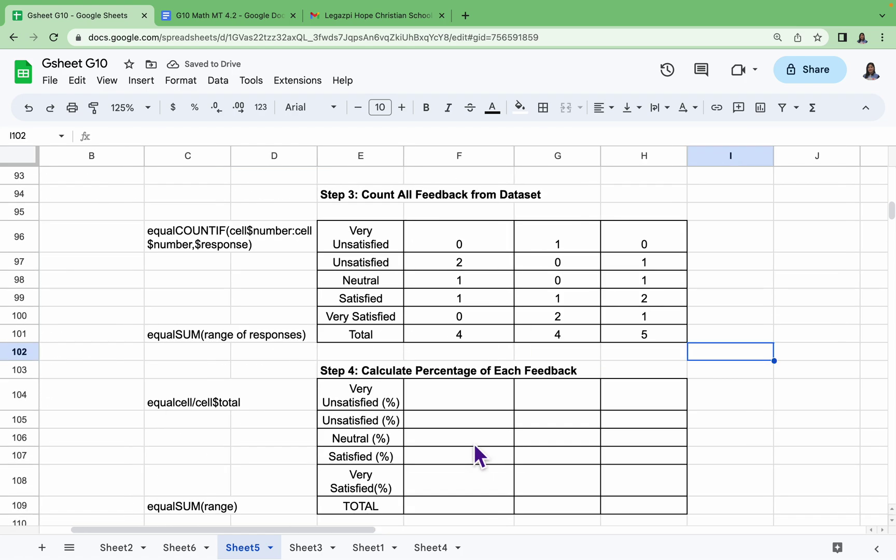
scroll(474, 443, "down", 2)
scroll(475, 443, "right", 2)
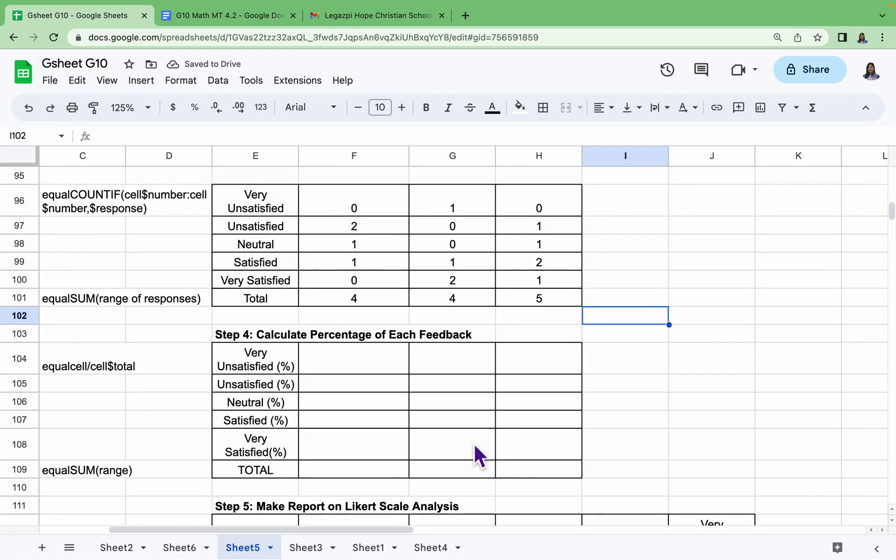
double_click(369, 365)
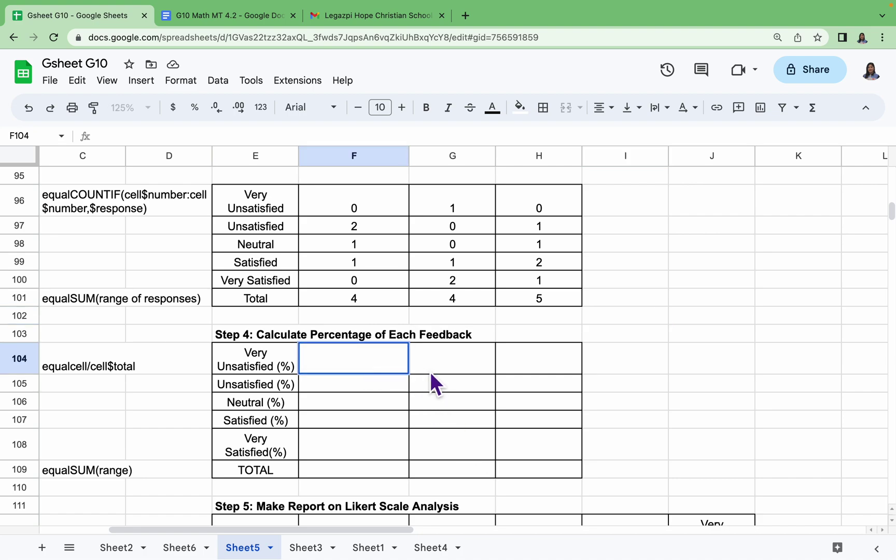
type("=")
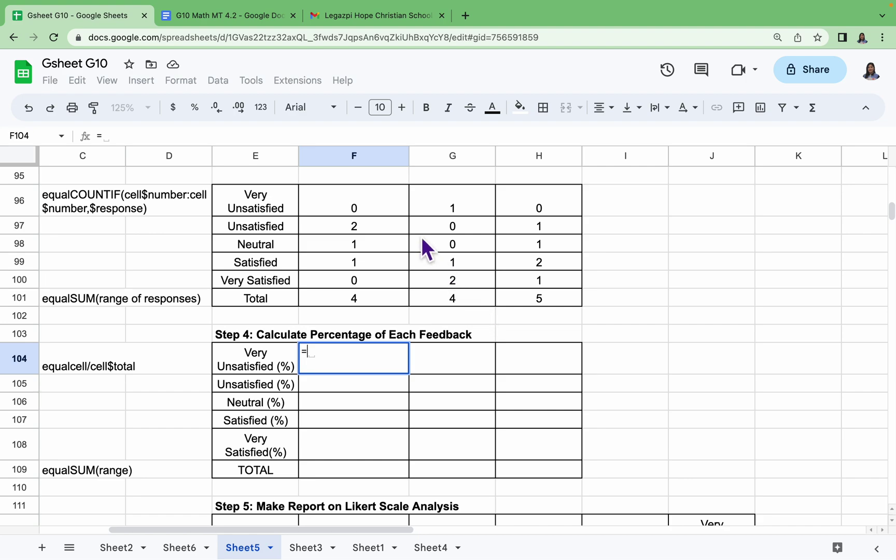
left_click(361, 208)
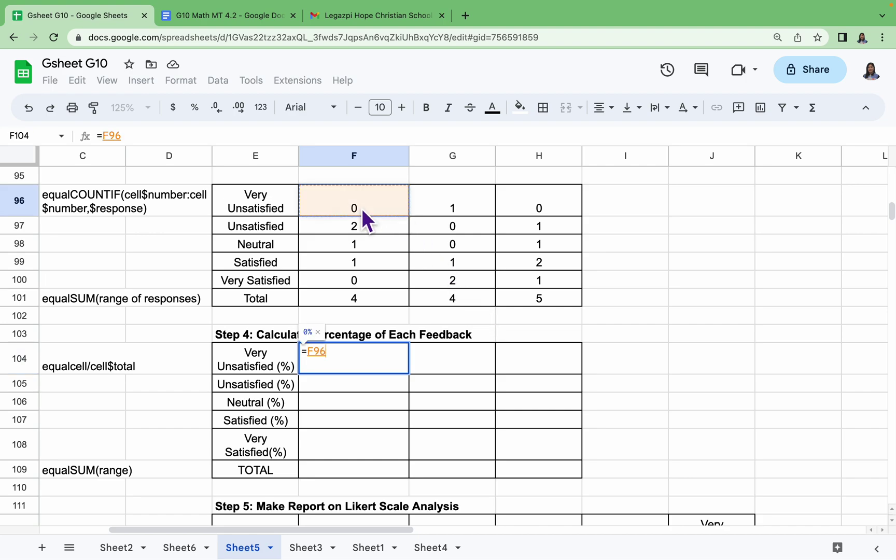
type("/")
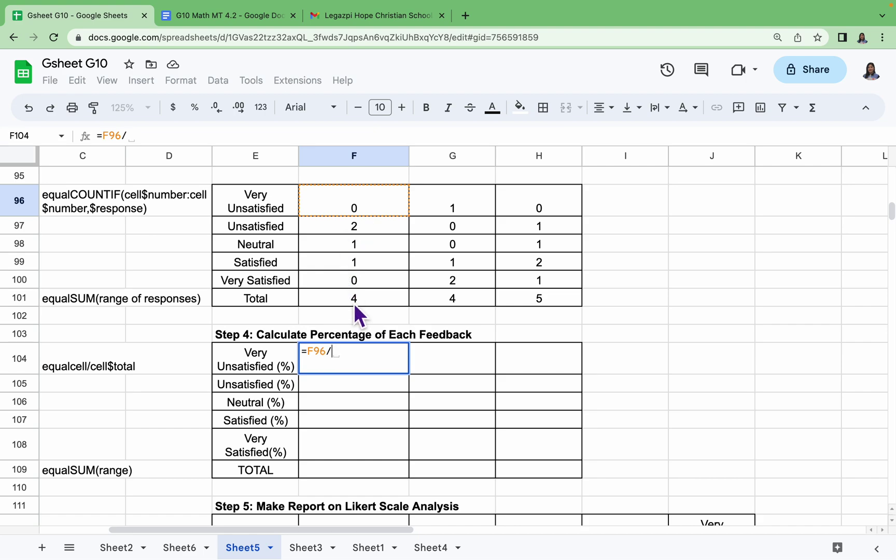
type("F")
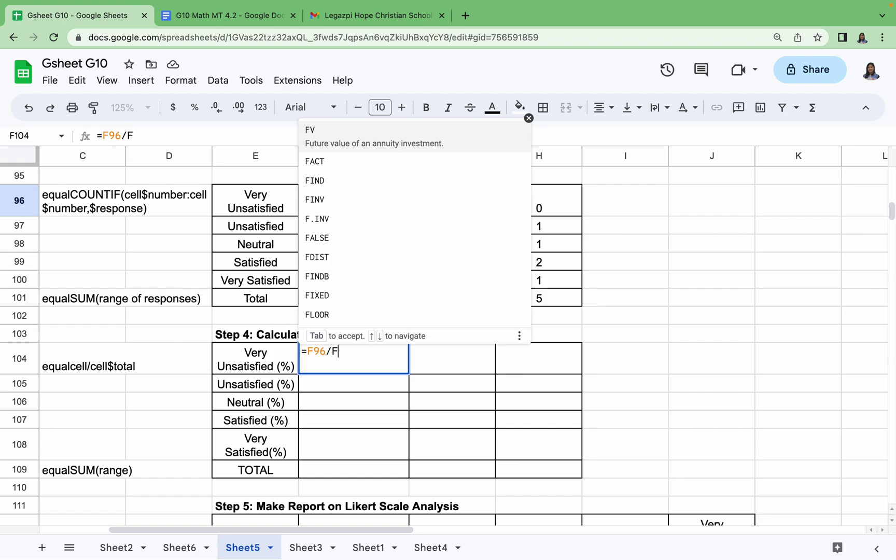
type("$101")
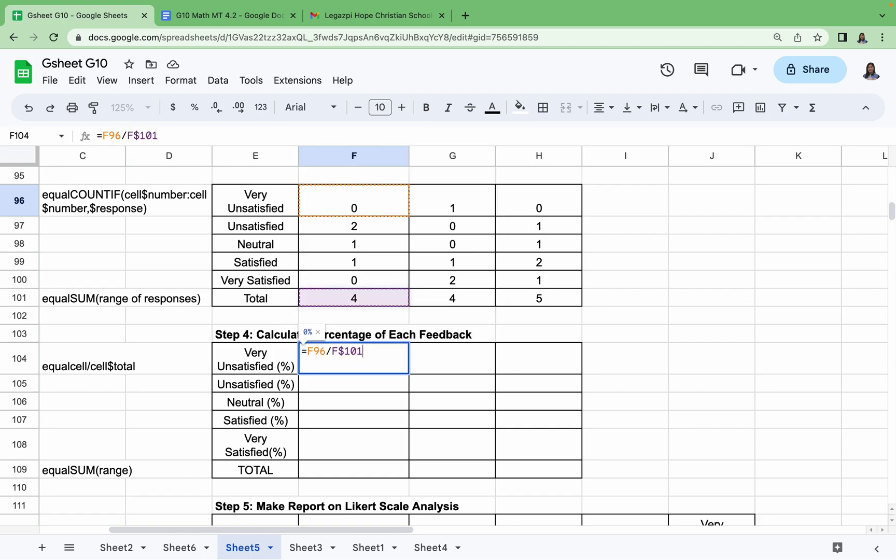
key("Return")
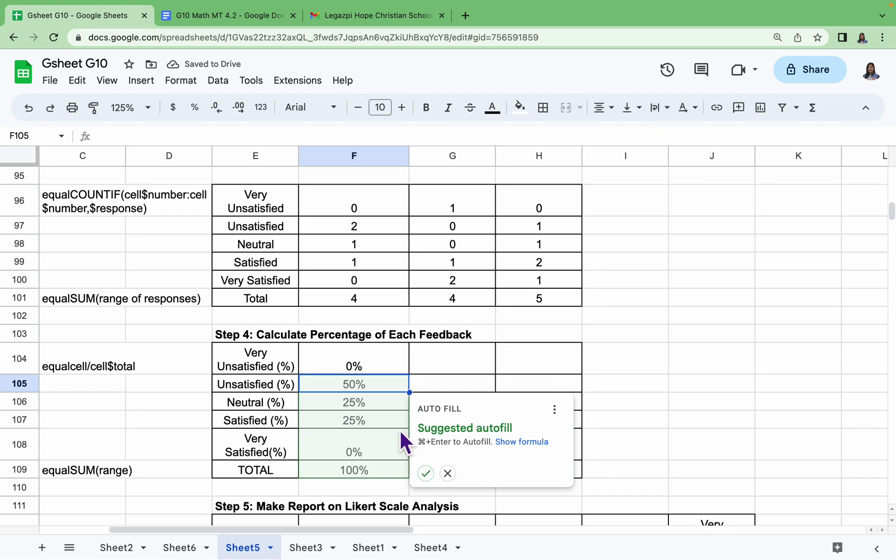
Step: Fill the percentage formula down to F108 and verify Flavor 1's percentage formulas
left_click(369, 370)
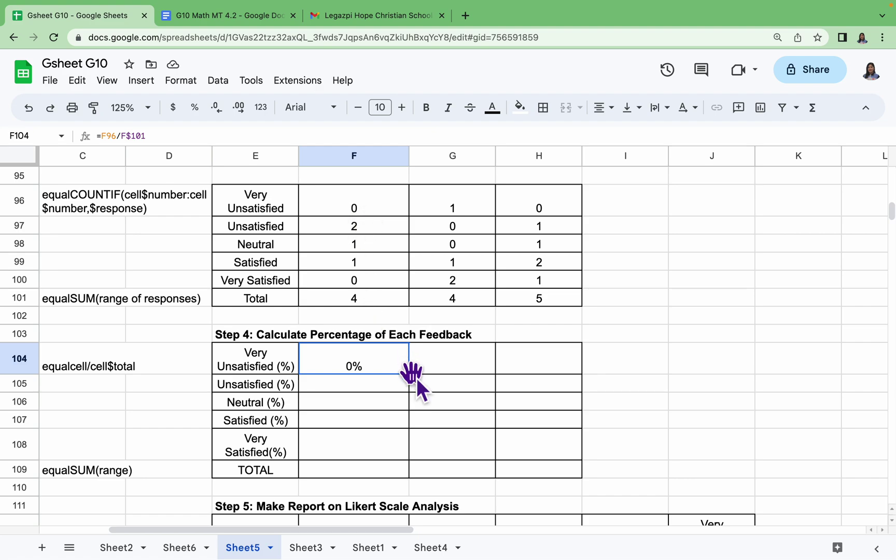
left_click_drag(419, 383, 410, 450)
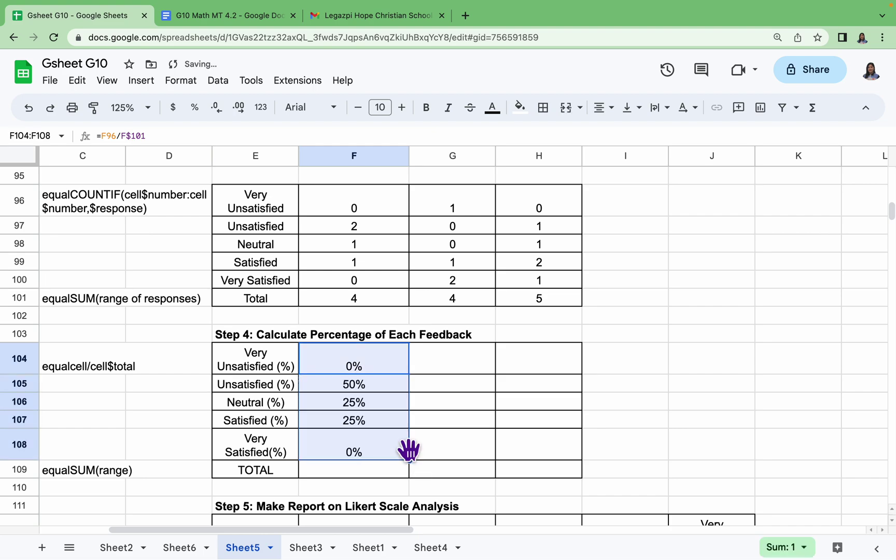
double_click(366, 390)
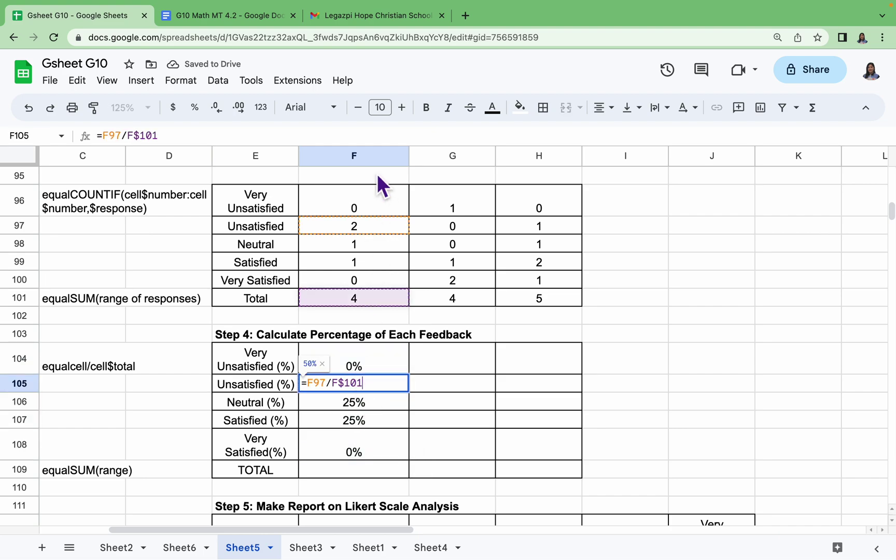
key("Return")
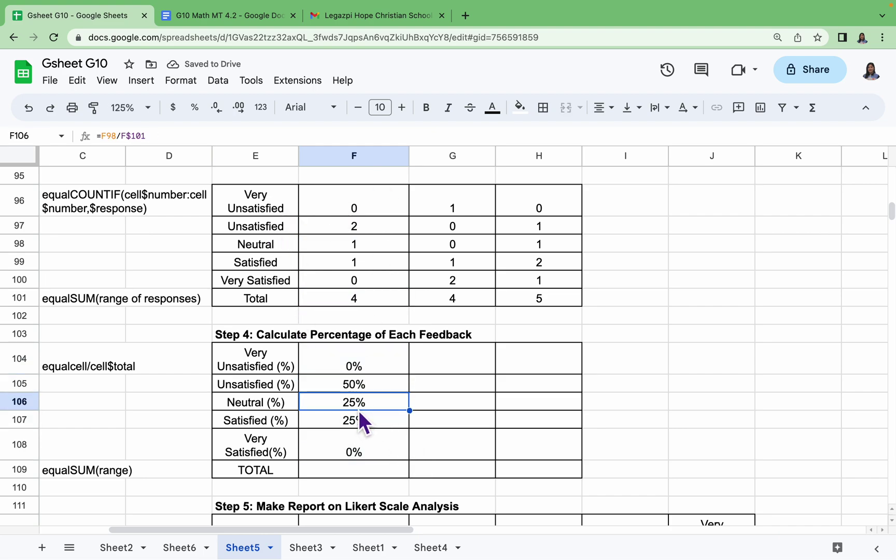
double_click(359, 411)
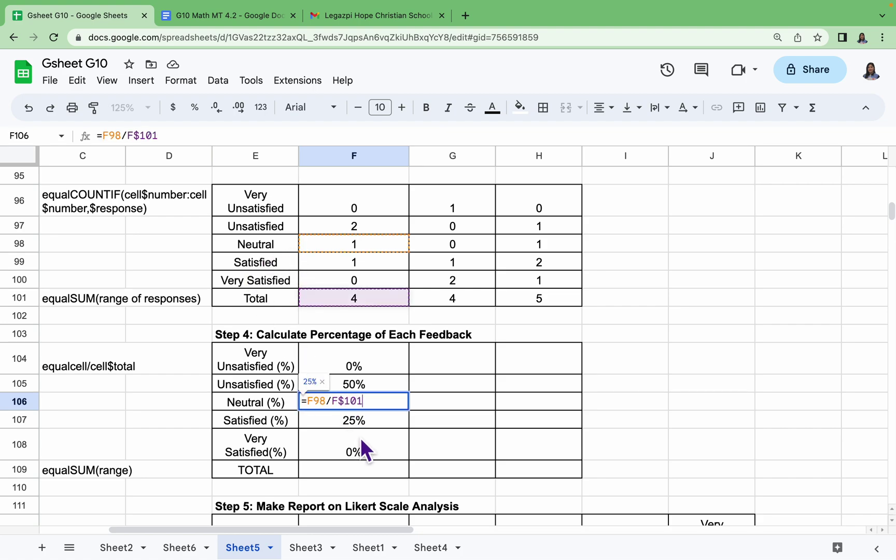
key("Return")
double_click(360, 426)
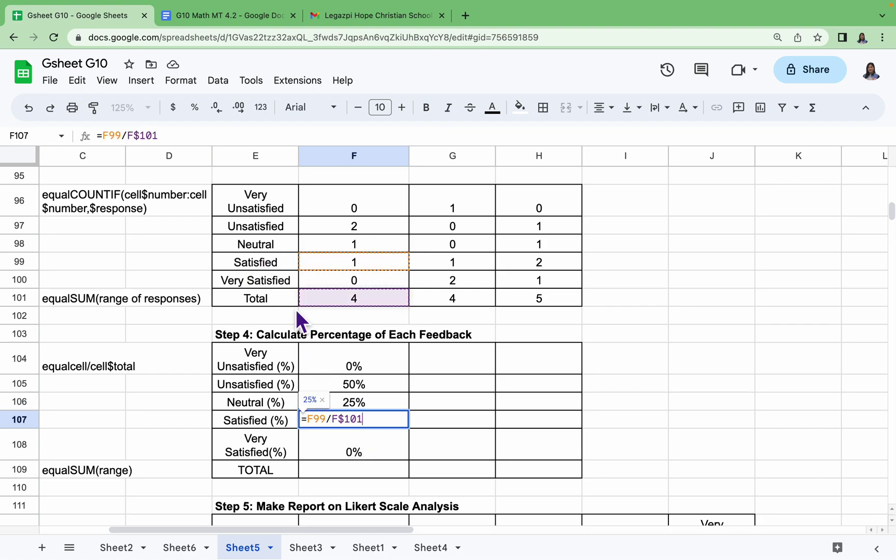
key("Return")
double_click(377, 451)
left_click(460, 374)
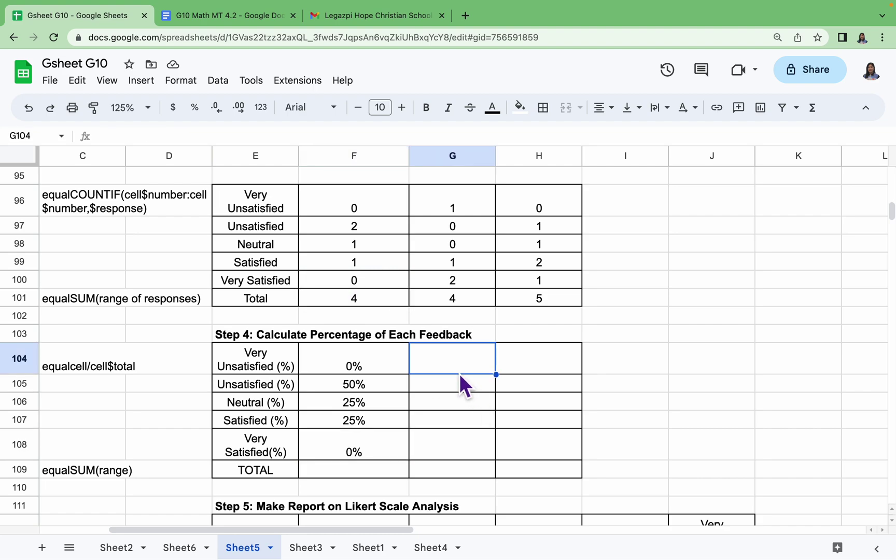
Step: Copy the percentage formulas across to columns G and H through row 108
left_click(388, 373)
left_click_drag(408, 373, 523, 373)
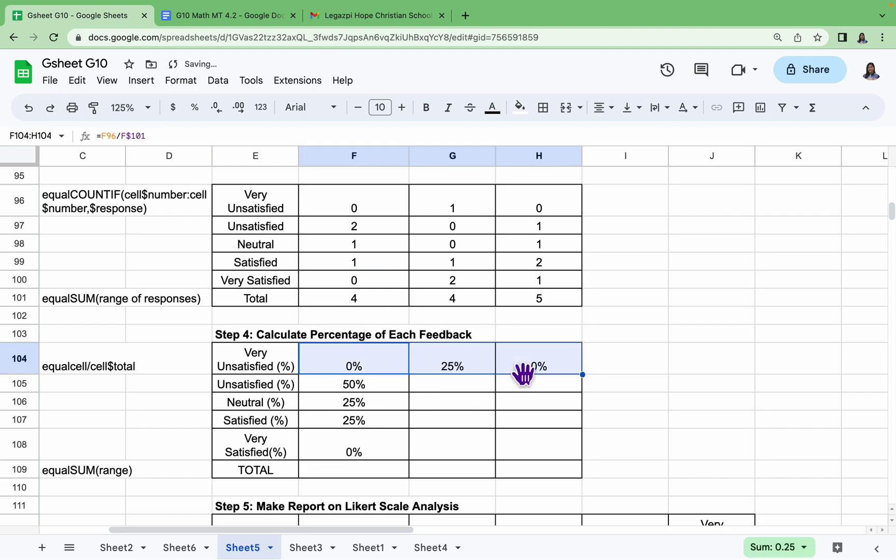
left_click_drag(592, 385, 588, 454)
Step: Check the second and third flavors' percentage formulas cell by cell
left_click(455, 453)
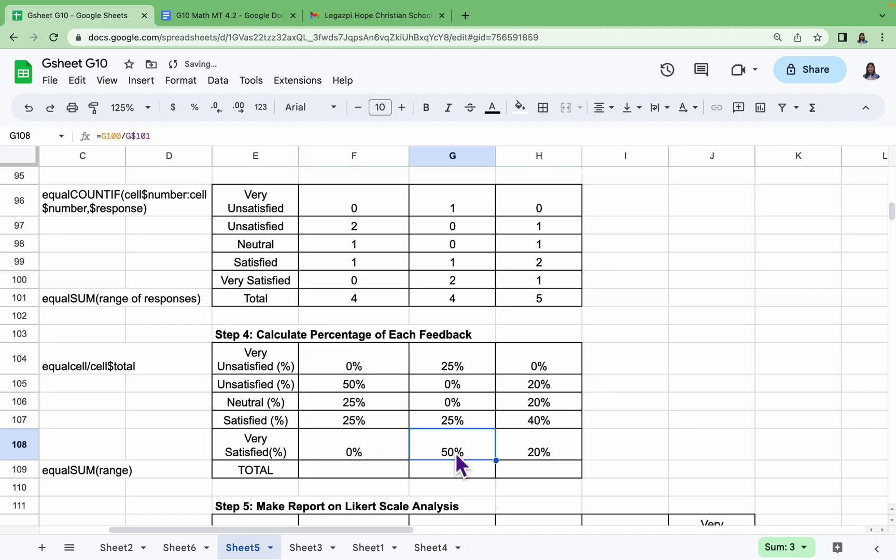
double_click(456, 452)
double_click(545, 450)
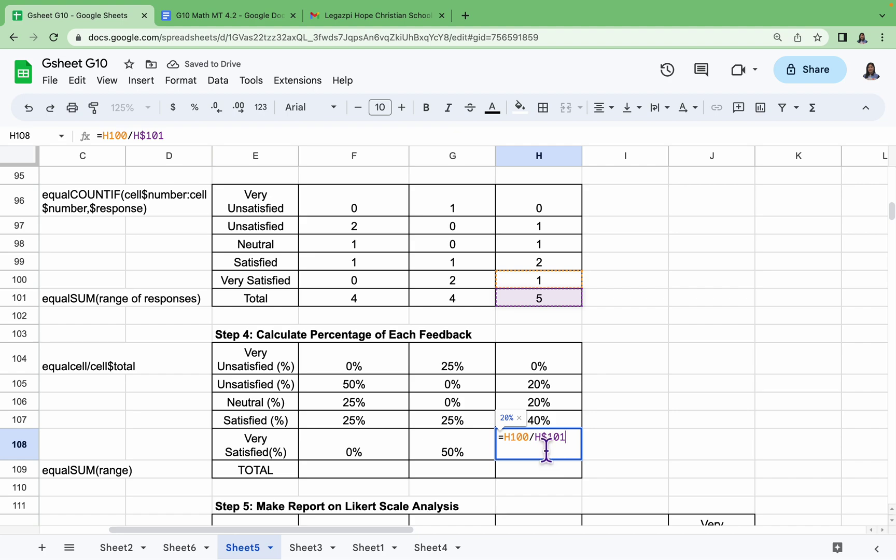
key("Return")
double_click(542, 410)
key("Return")
double_click(543, 383)
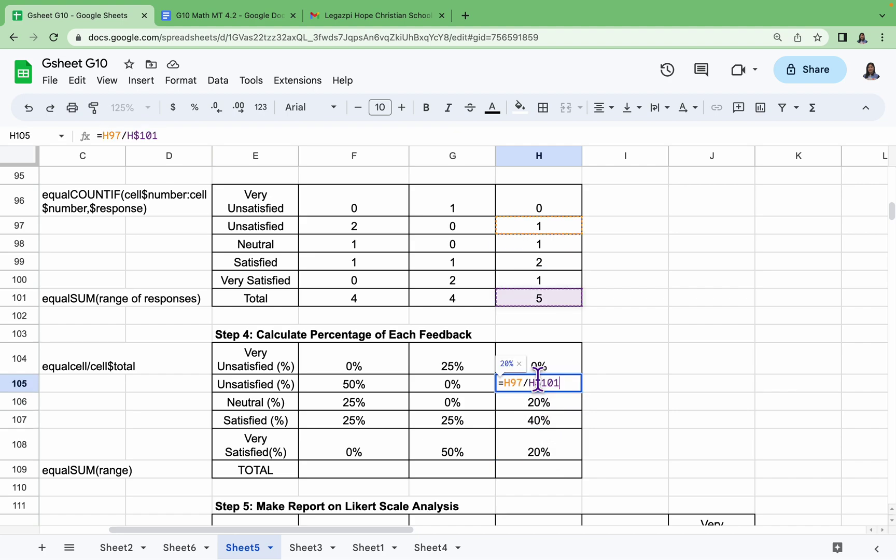
key("Return")
double_click(552, 358)
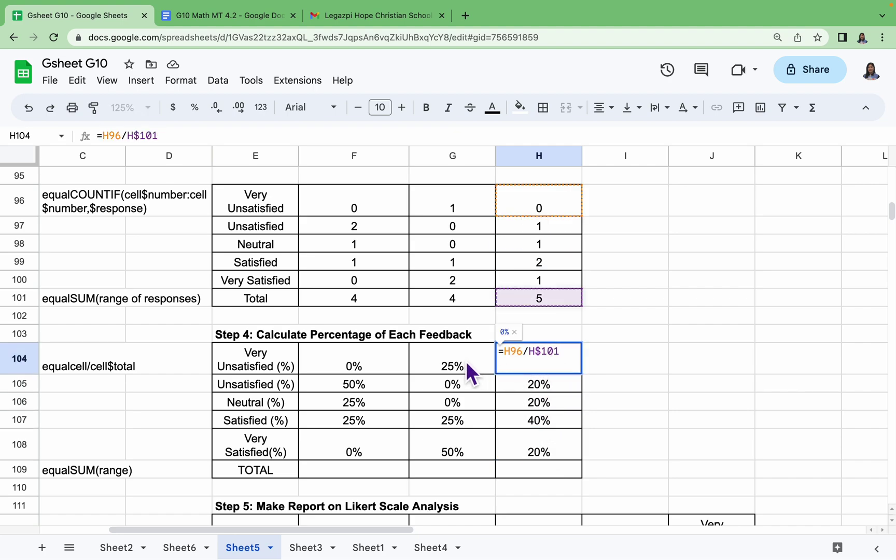
key("Return")
double_click(466, 361)
key("Return")
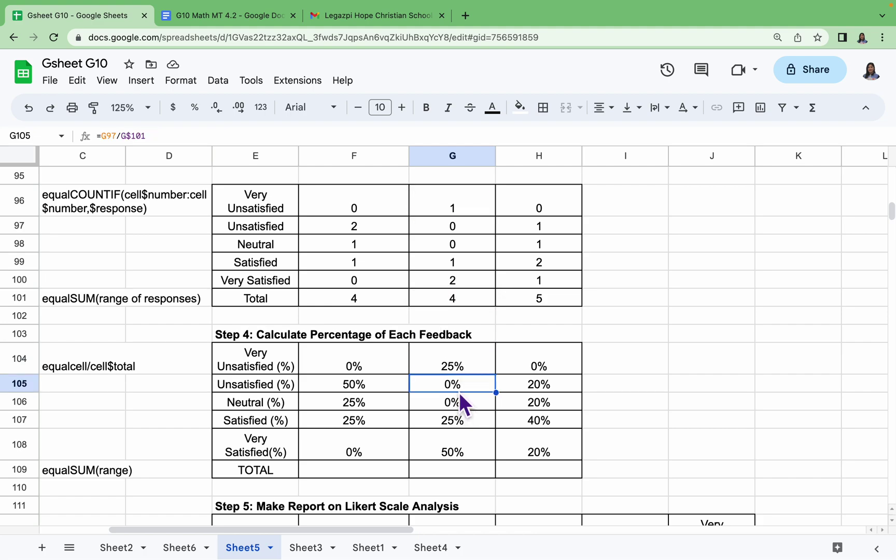
double_click(459, 387)
key("Return")
double_click(459, 409)
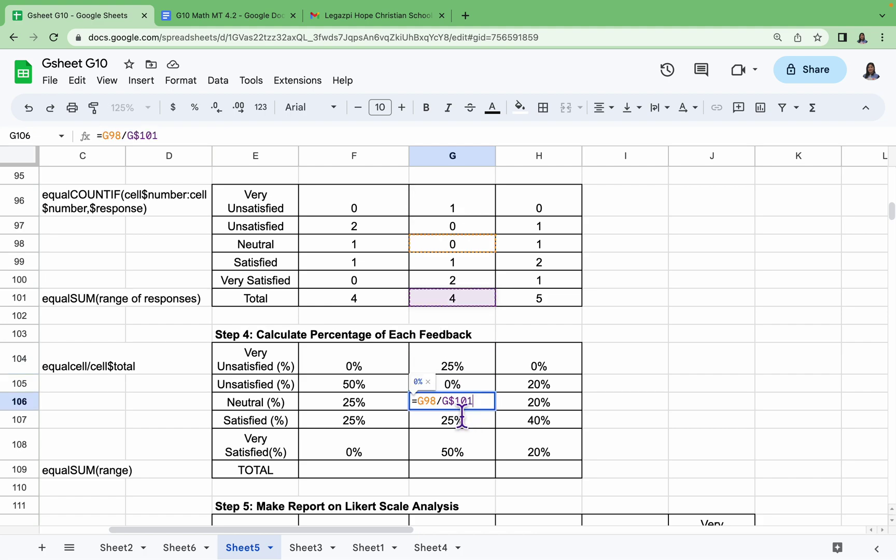
key("Return")
double_click(470, 425)
left_click(637, 422)
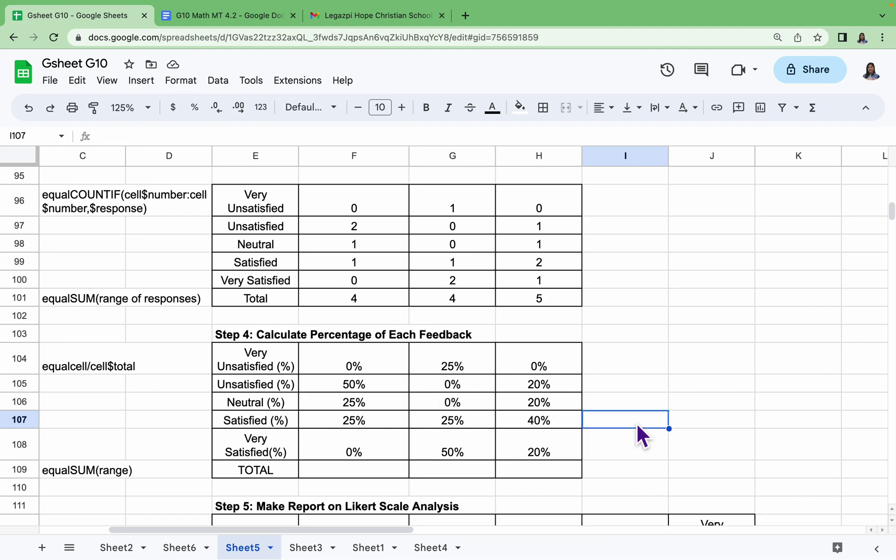
Step: Sum each flavor's five percentages in the Step 4 TOTAL row, showing 100% for all three
scroll(592, 420, "down", 2)
left_click(366, 423)
type("=")
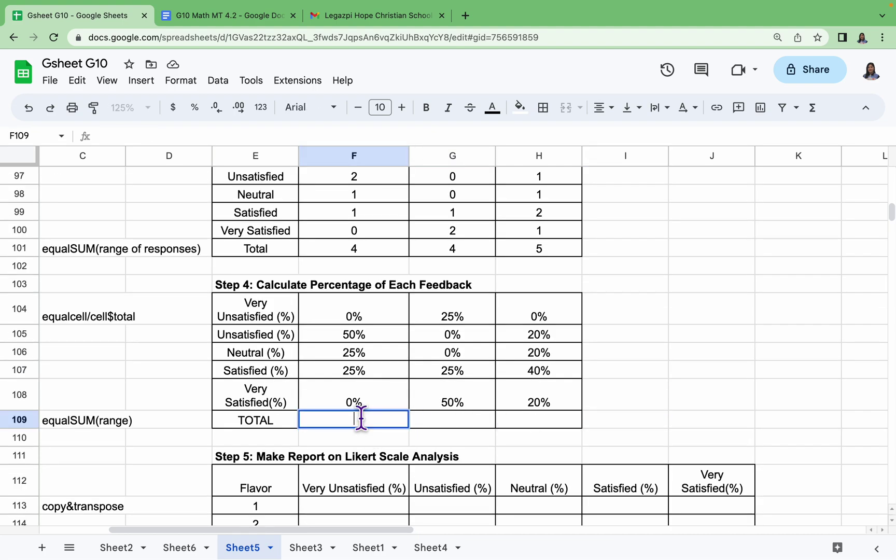
type("SUM(")
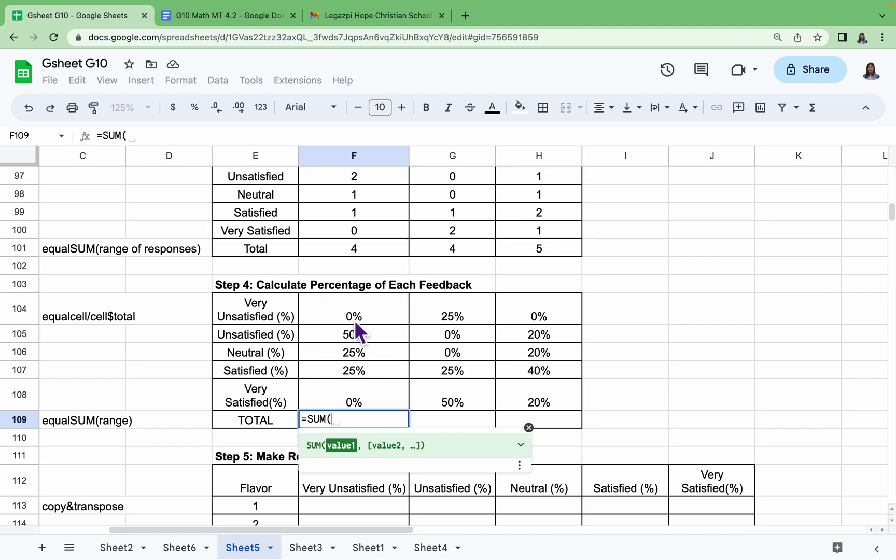
left_click_drag(354, 320, 359, 394)
type(")")
key("Return")
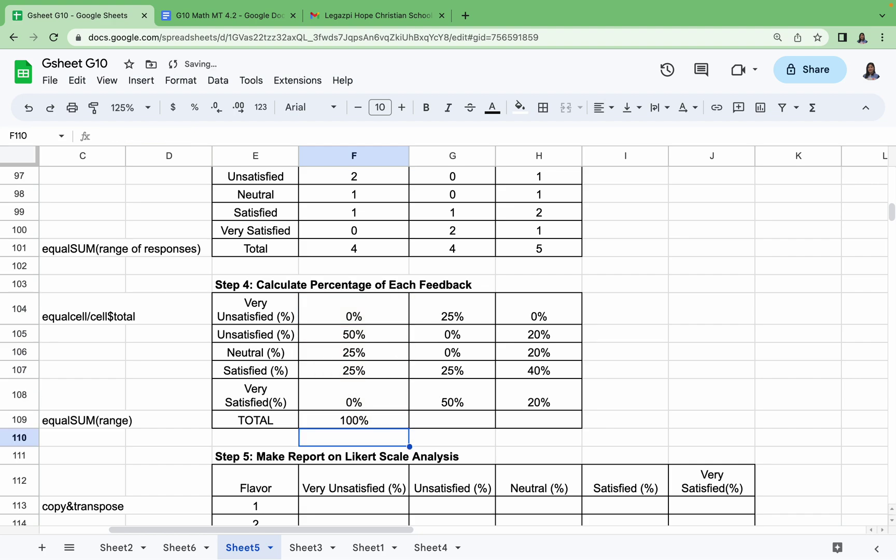
left_click(400, 424)
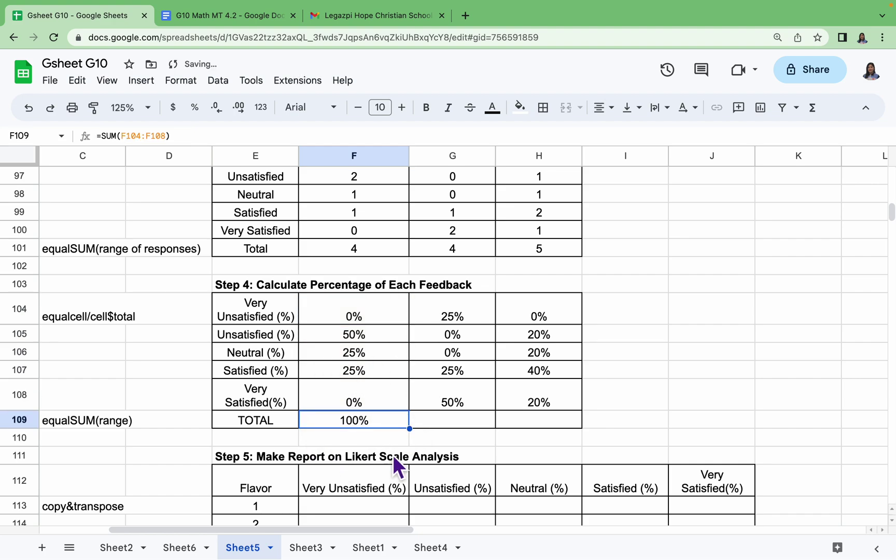
left_click_drag(419, 439, 530, 442)
left_click(661, 422)
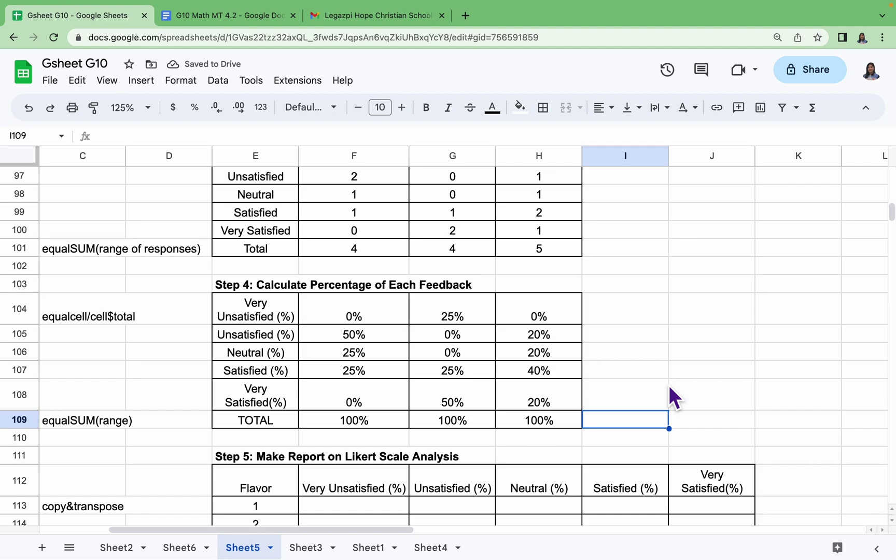
scroll(673, 398, "down", 1)
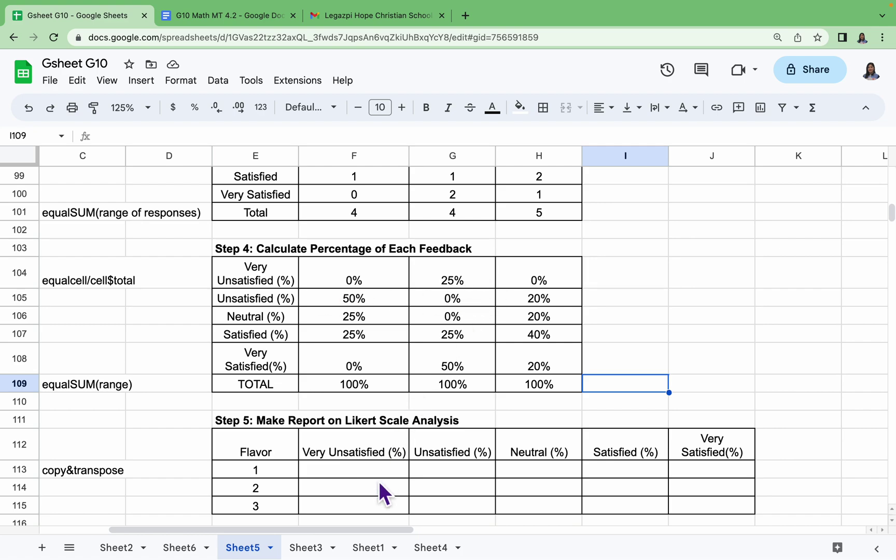
Step: Copy F104:H104 and paste values only into J104:L104
left_click(363, 283)
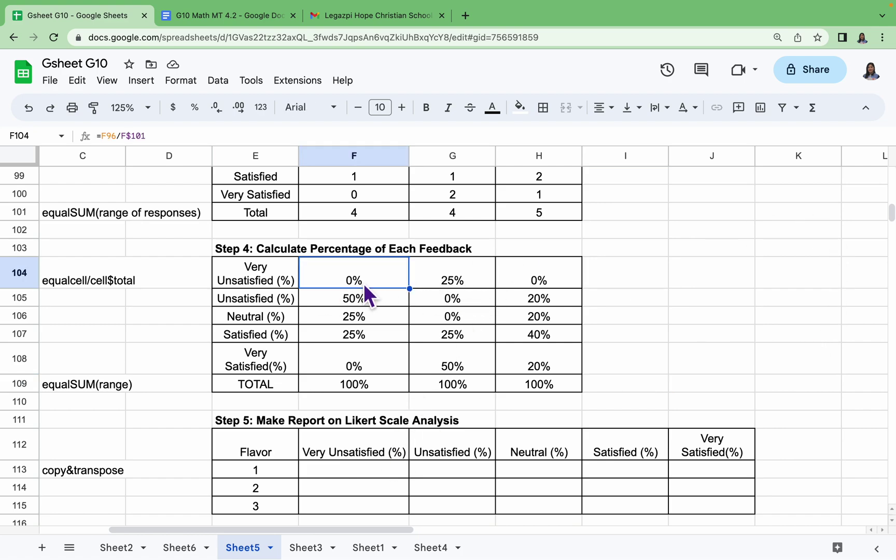
left_click_drag(364, 283, 540, 278)
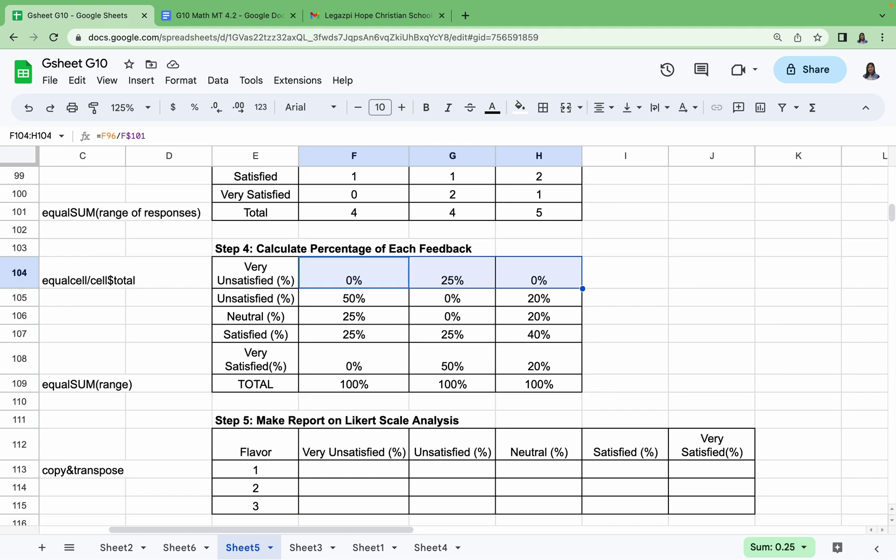
key("ctrl+c")
left_click(724, 278)
right_click(724, 278)
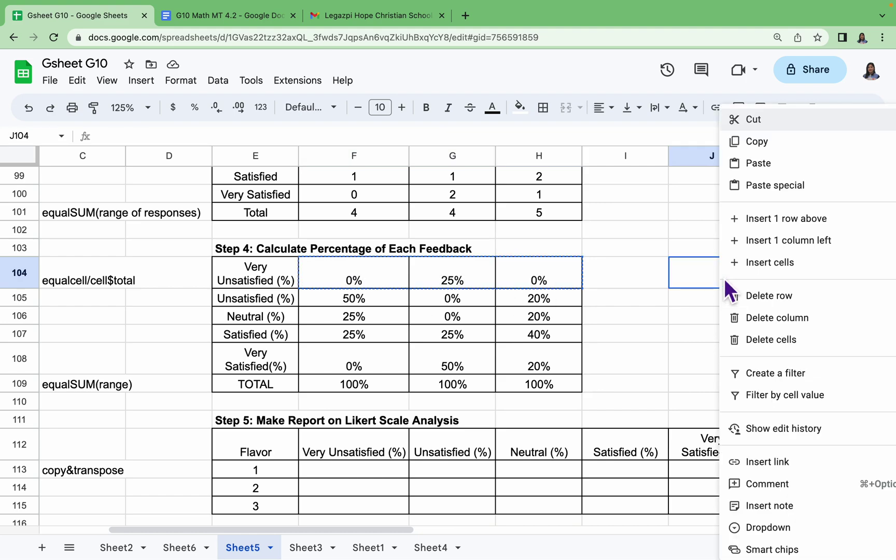
mouse_move(806, 200)
left_click(596, 192)
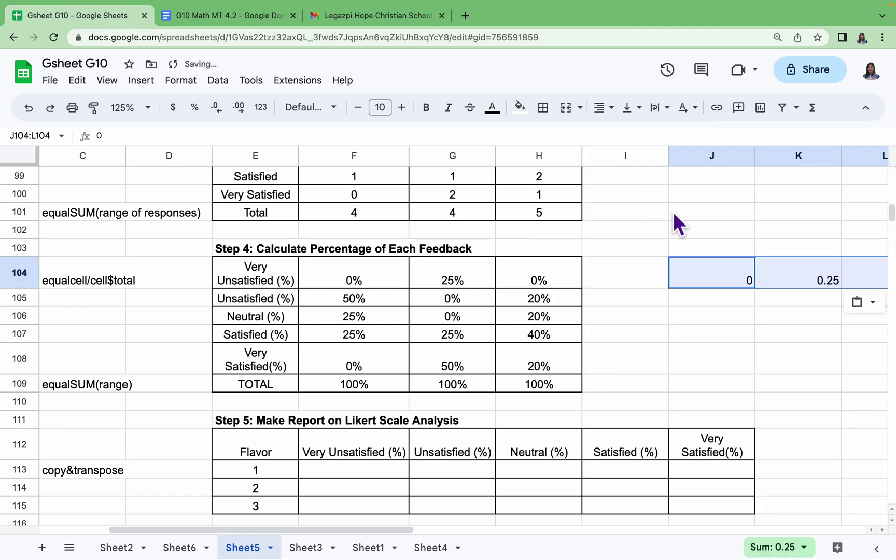
Step: Copy J104:L104 and paste it transposed into F113:F115 (0, 0.25, 0)
key("ctrl+c")
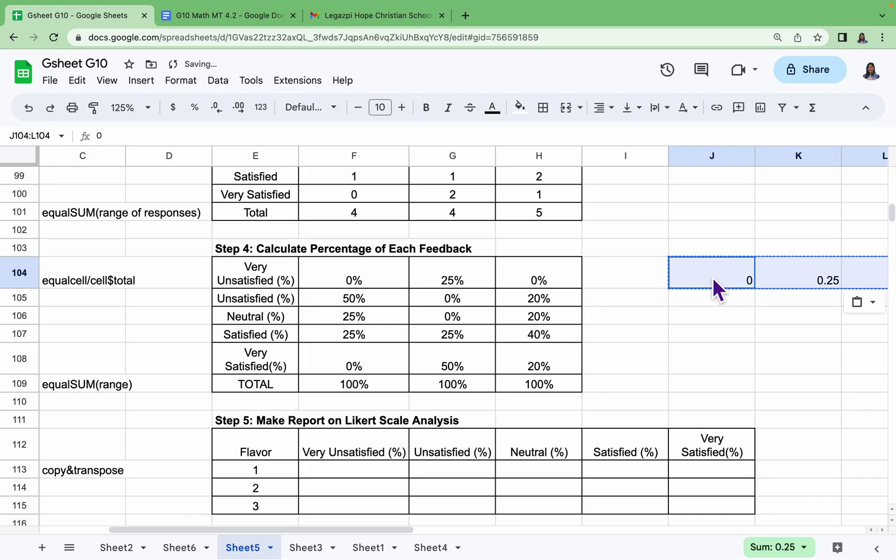
right_click(362, 471)
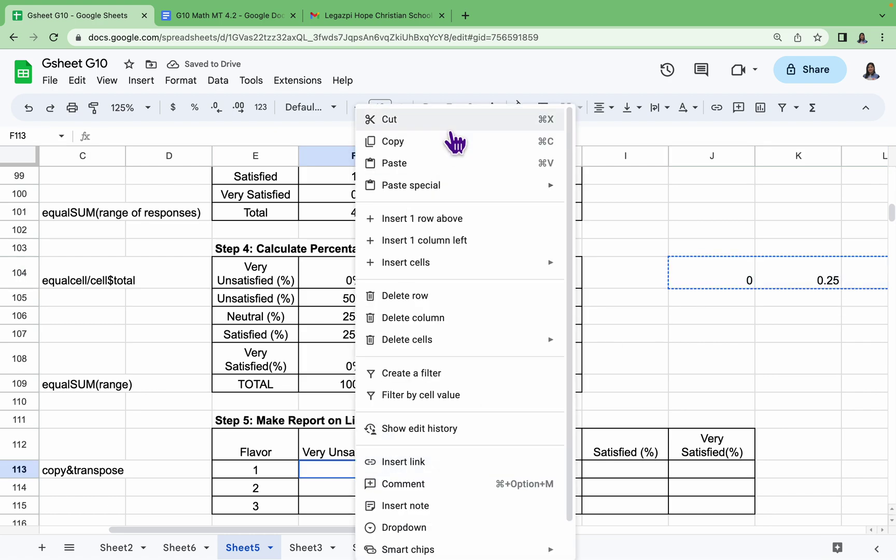
mouse_move(553, 193)
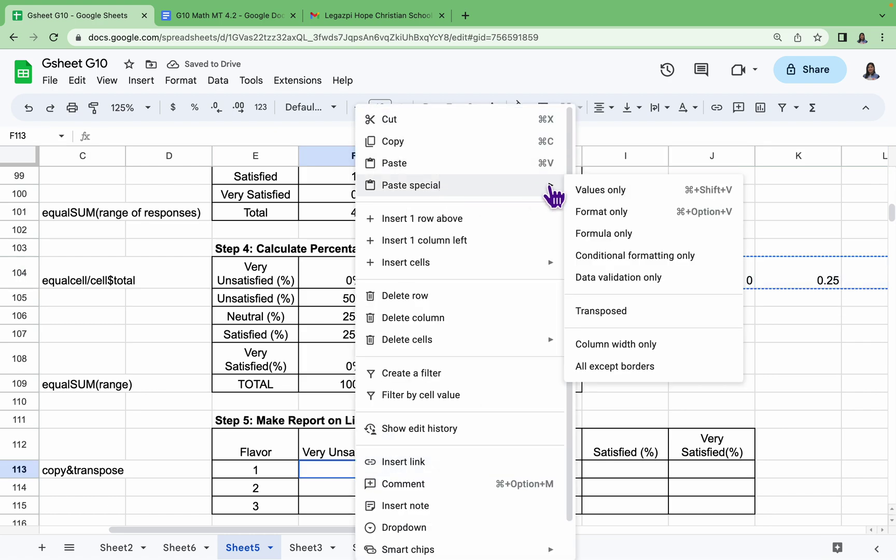
left_click(636, 322)
Step: Copy the Unsatisfied percentages in row 105
left_click(348, 306)
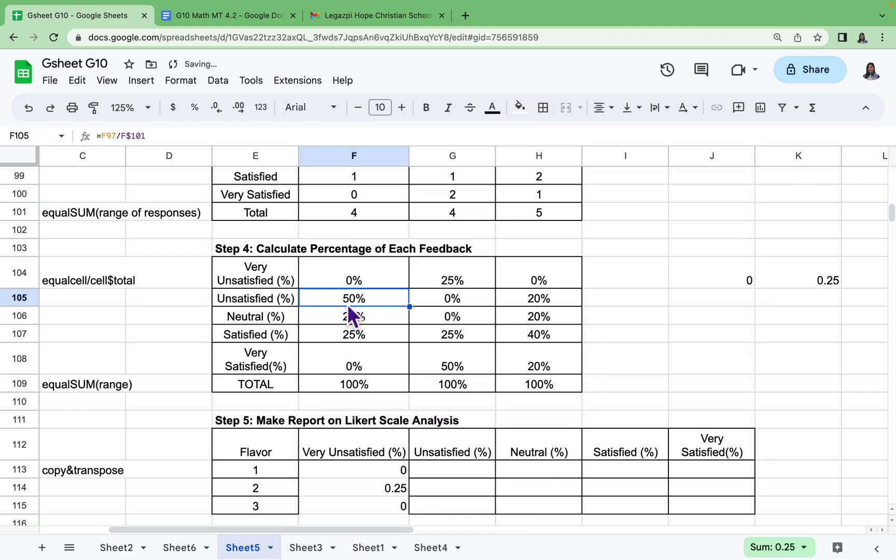
key("shift+Right")
key("shift+Right")
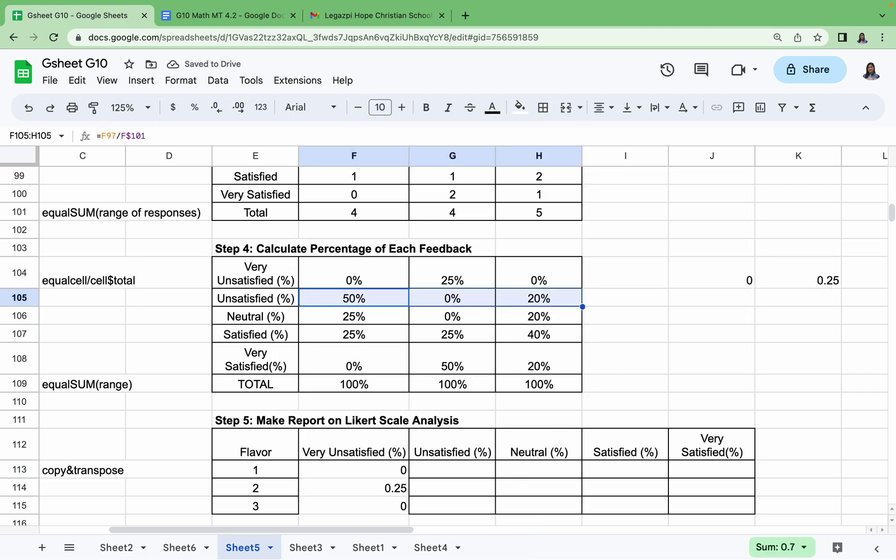
key("ctrl+c")
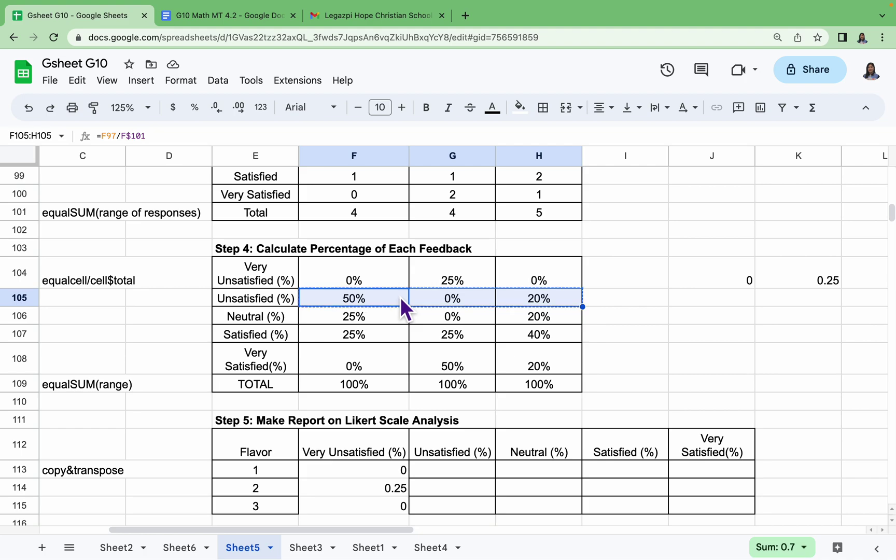
Step: Fill the Unsatisfied report column G113:G115 with the plain values 0.5, 0, 0.2, transposed
left_click(692, 300)
right_click(692, 300)
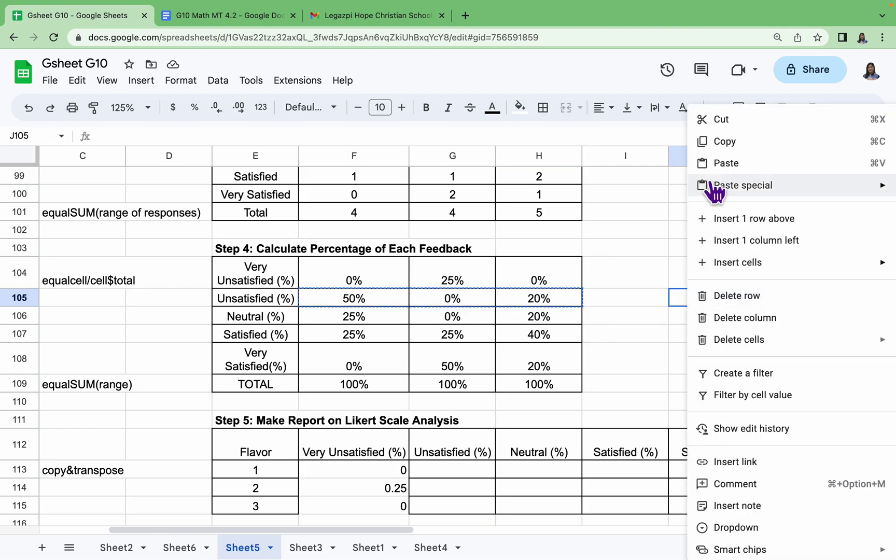
mouse_move(725, 191)
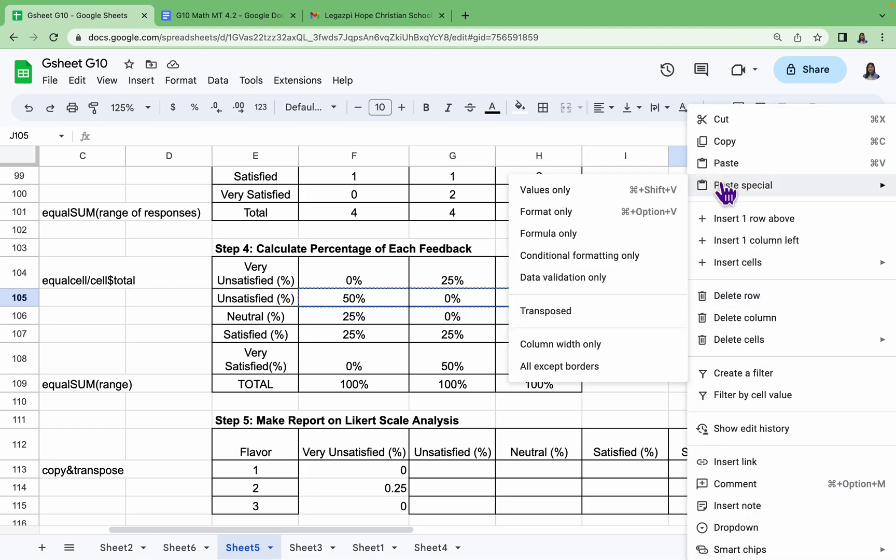
left_click(612, 190)
key("ctrl+c")
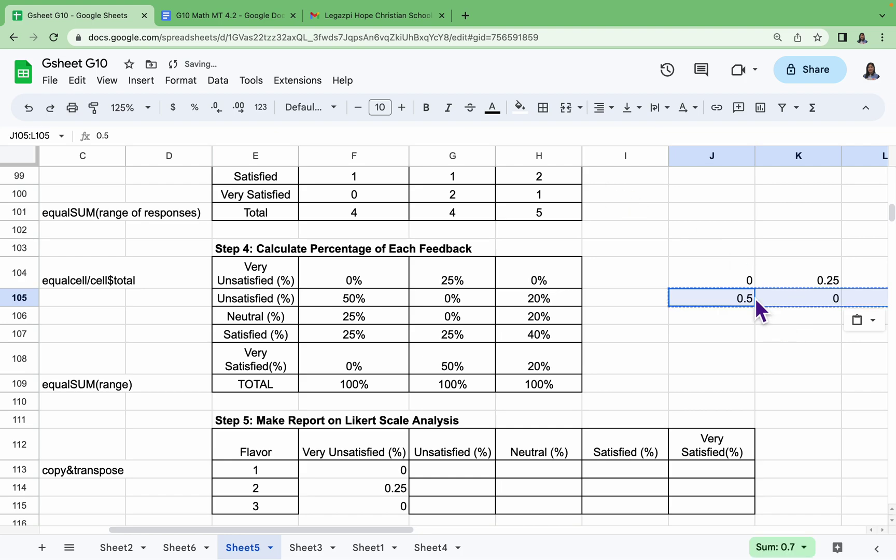
left_click(451, 473)
right_click(450, 473)
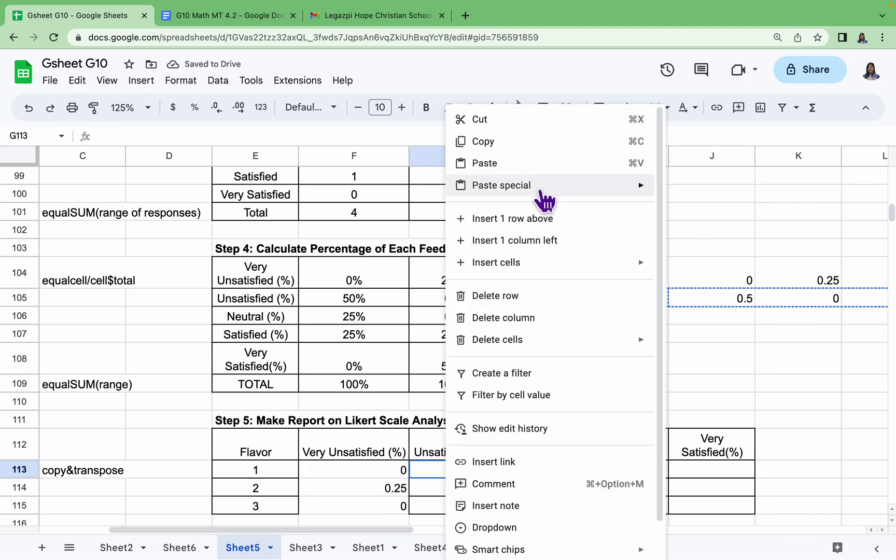
mouse_move(542, 198)
left_click(691, 311)
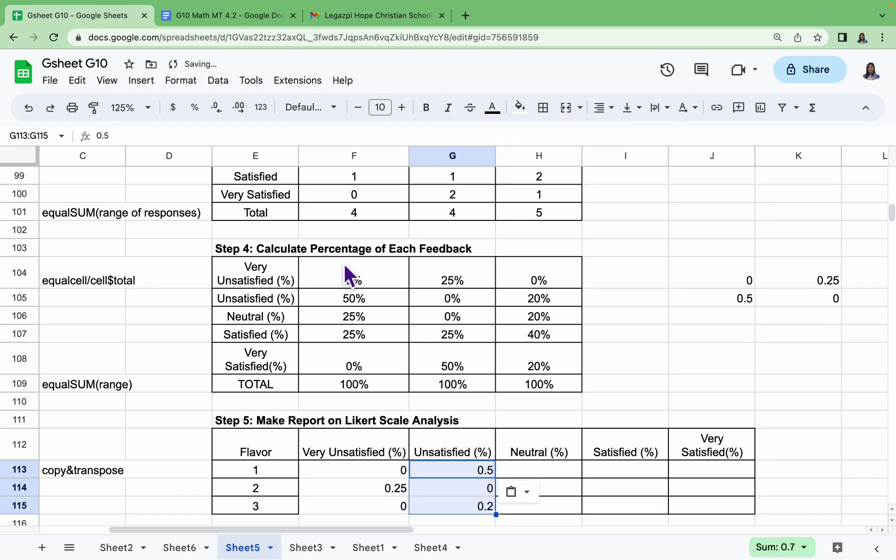
Step: Copy the Neutral percentages from row 106 as values and paste them transposed into H113:H115
left_click(358, 318)
key("shift+Right")
key("shift+Right")
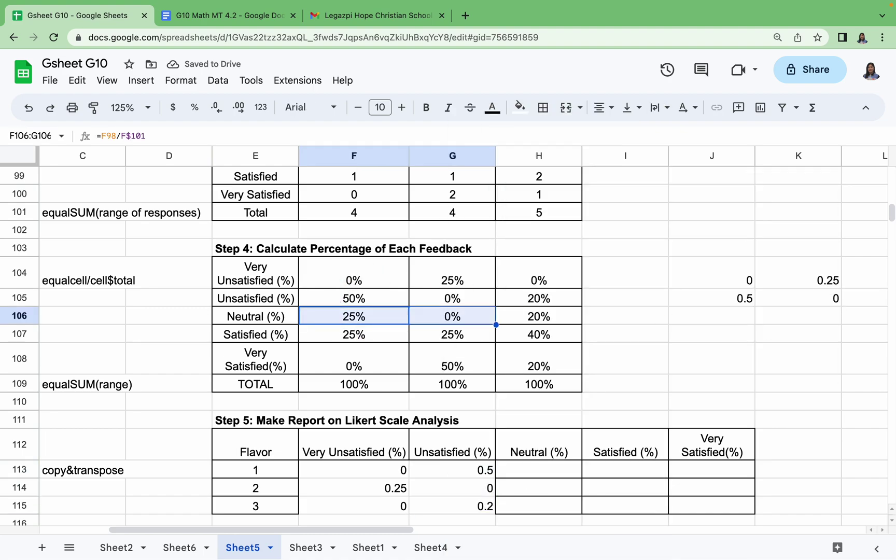
key("ctrl+c")
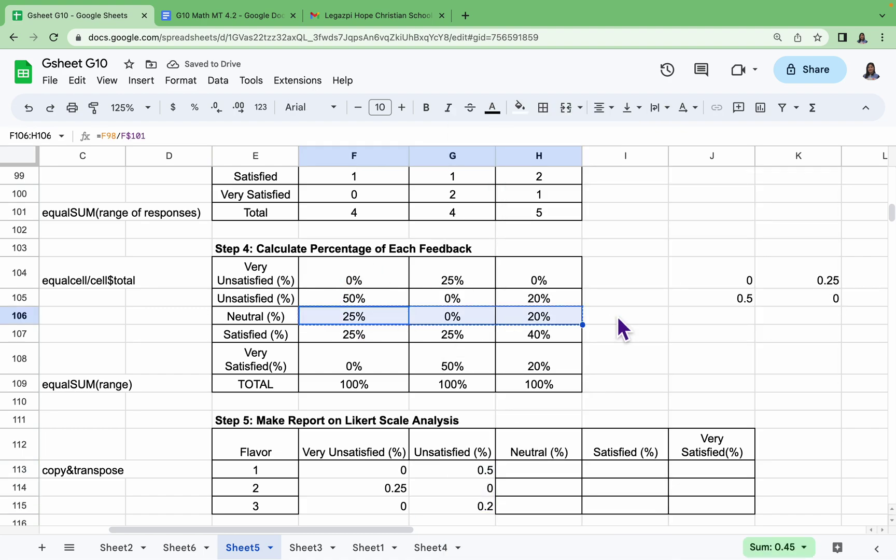
left_click(737, 316)
right_click(736, 316)
mouse_move(786, 184)
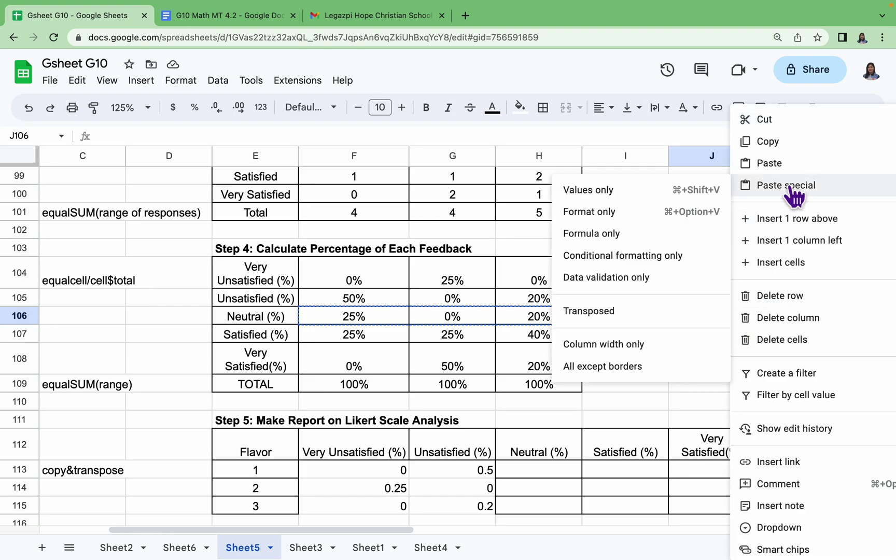
left_click(669, 192)
key("ctrl+c")
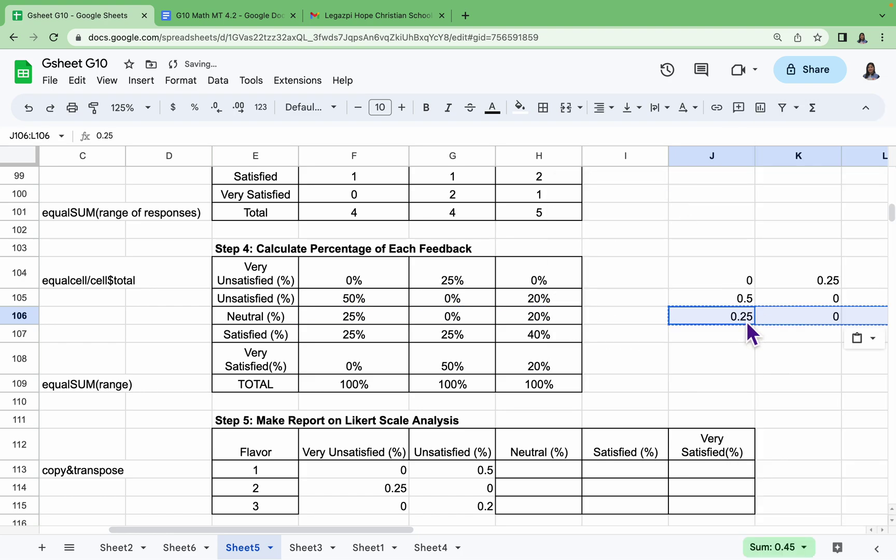
left_click(556, 475)
right_click(556, 475)
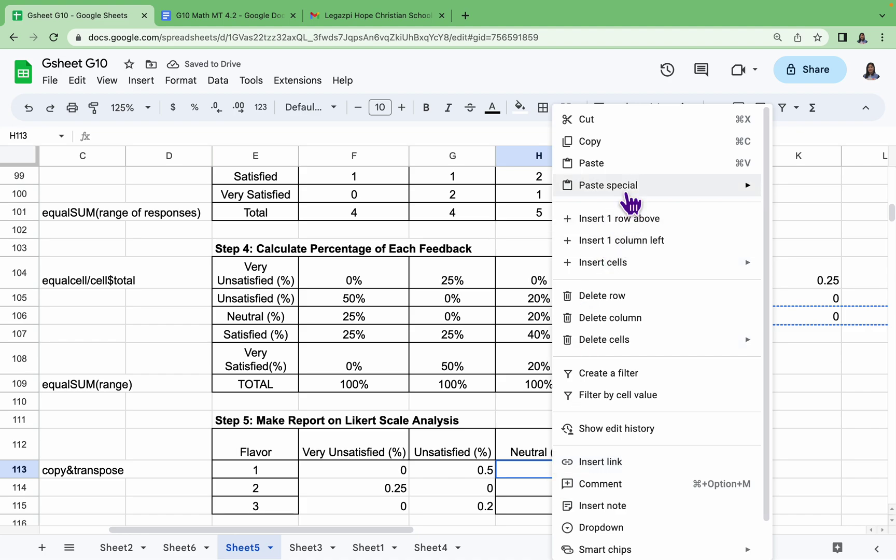
mouse_move(625, 187)
left_click(402, 312)
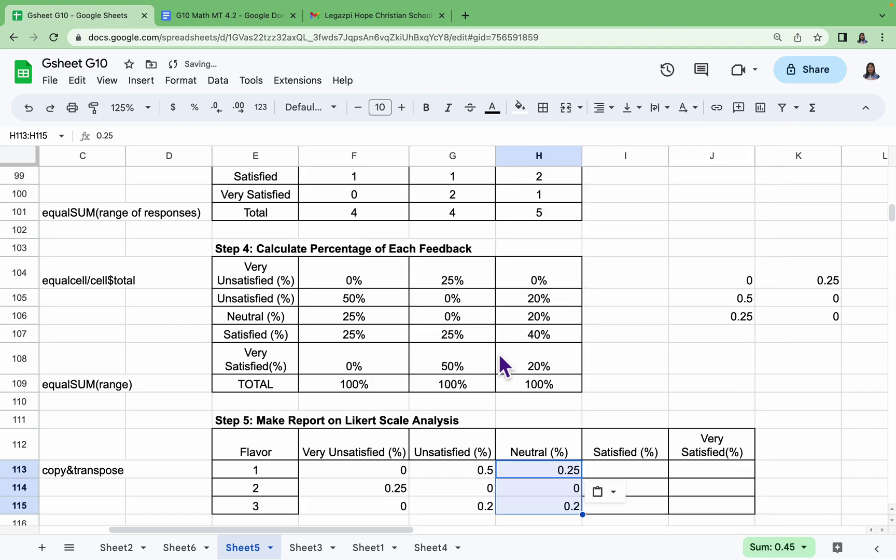
Step: Copy the Satisfied percentages from row 107 as values and paste them transposed into I113:I115
left_click(358, 341)
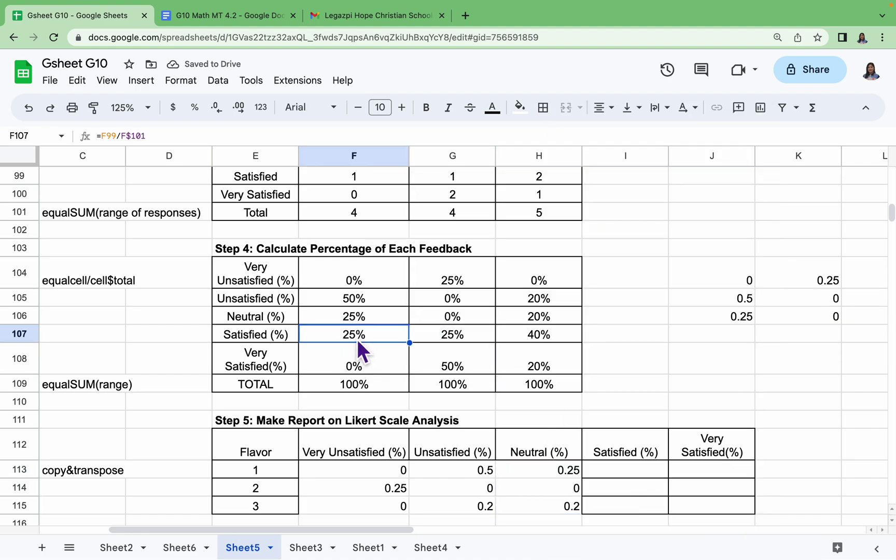
key("shift+Right")
key("shift+Right")
key("super+c")
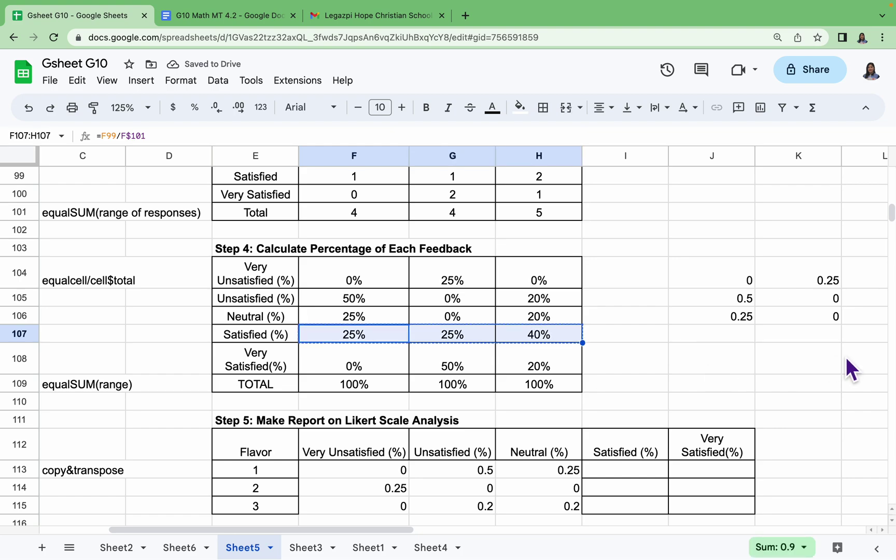
right_click(735, 338)
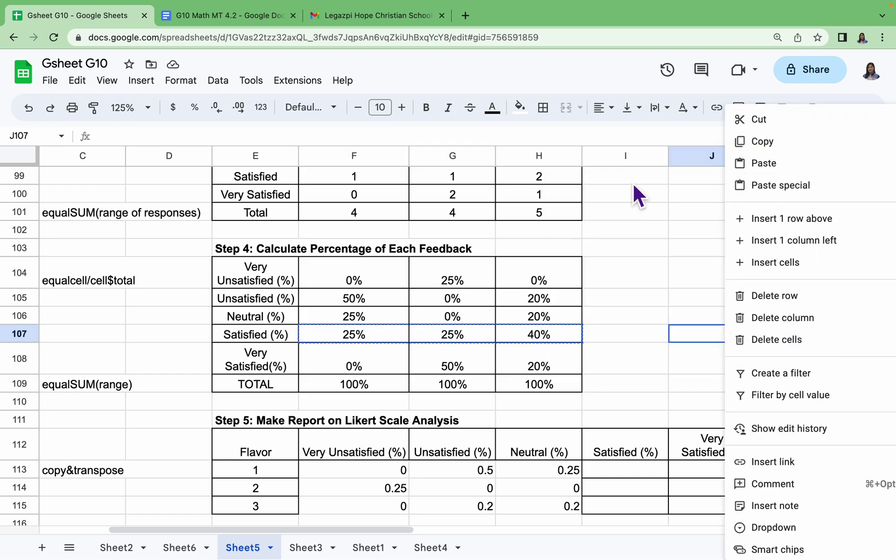
mouse_move(771, 185)
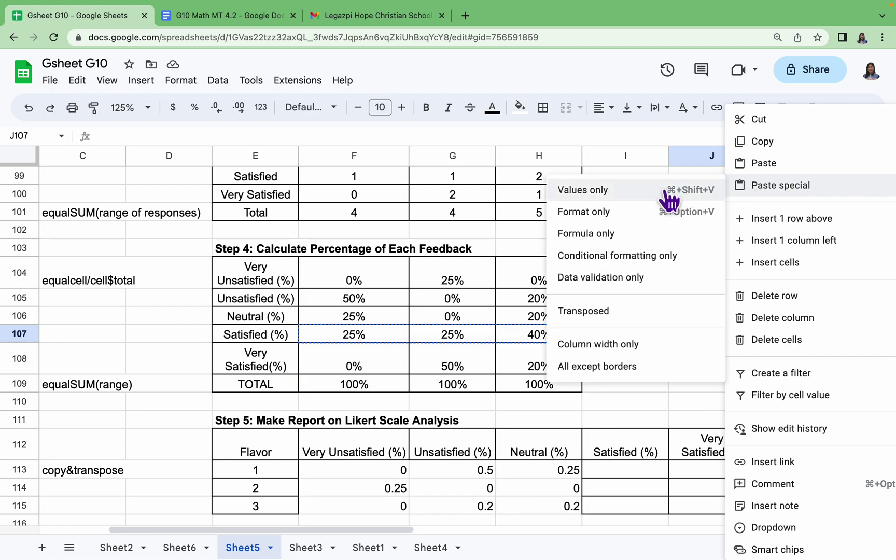
left_click(649, 189)
key("super+c")
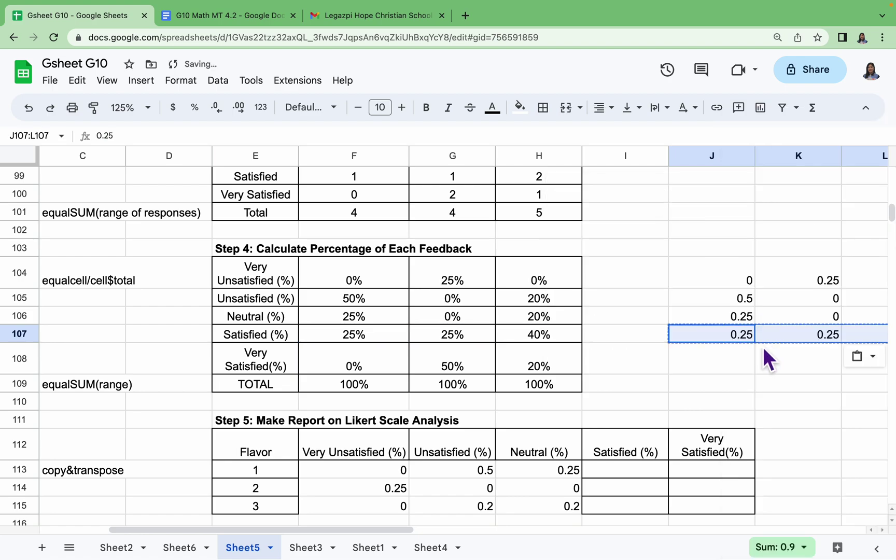
left_click(643, 469)
right_click(642, 469)
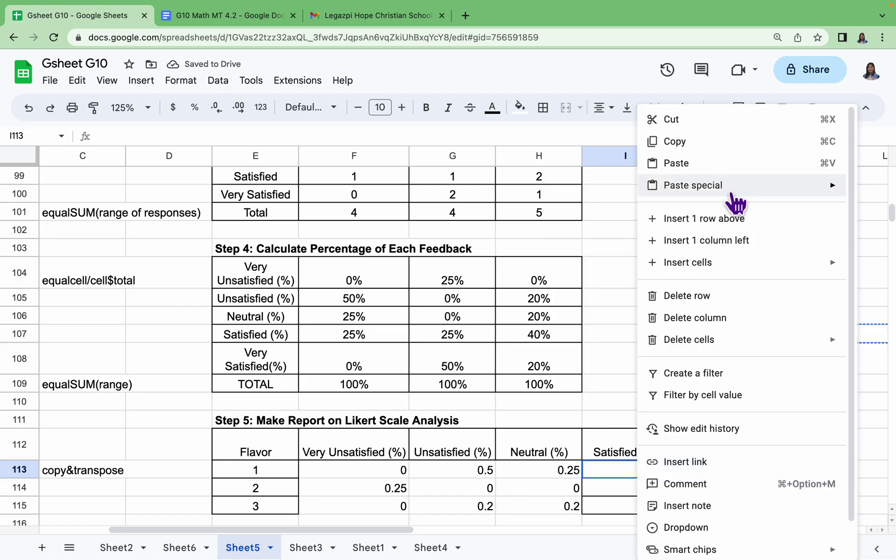
mouse_move(732, 194)
left_click(525, 311)
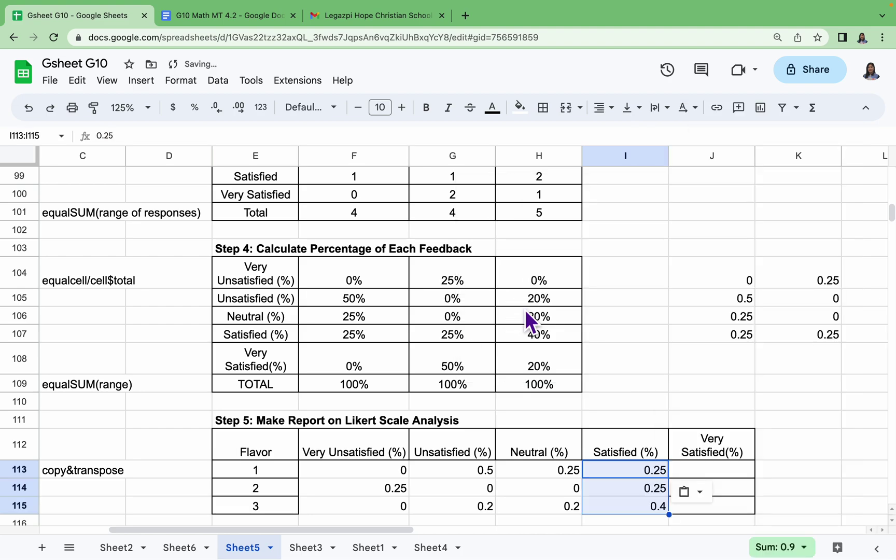
Step: Paste the Very Satisfied percentages F108:H108 as values, then transpose 0, 0.5, 0.2 into J113
left_click_drag(356, 376, 540, 365)
key("super+c")
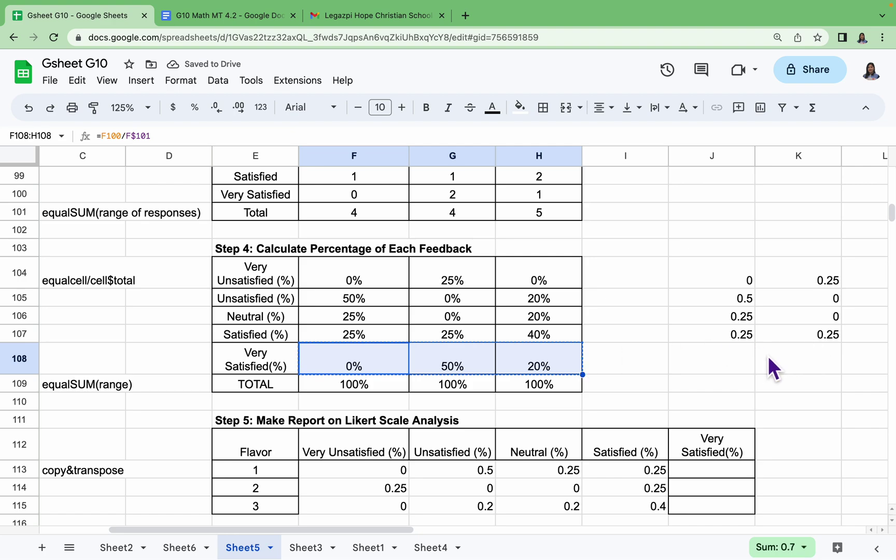
left_click(731, 369)
right_click(731, 370)
mouse_move(753, 187)
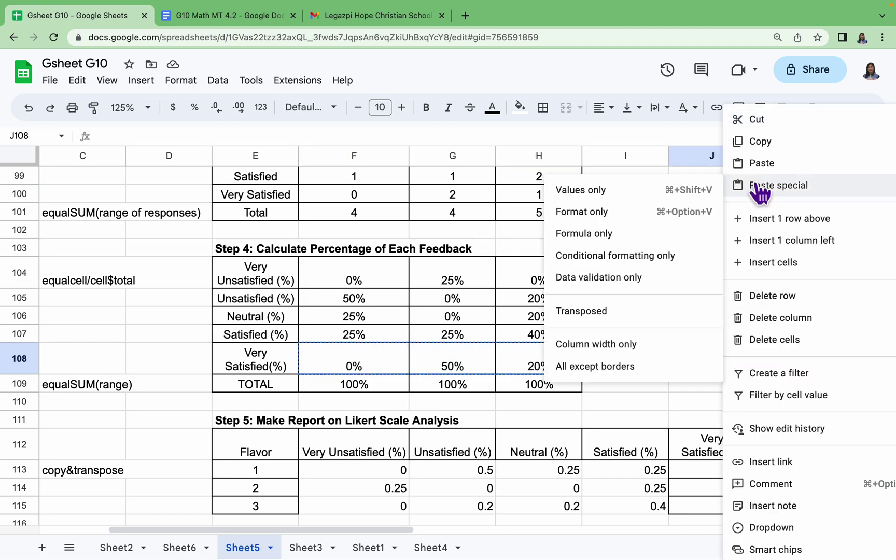
left_click(651, 190)
key("super+c")
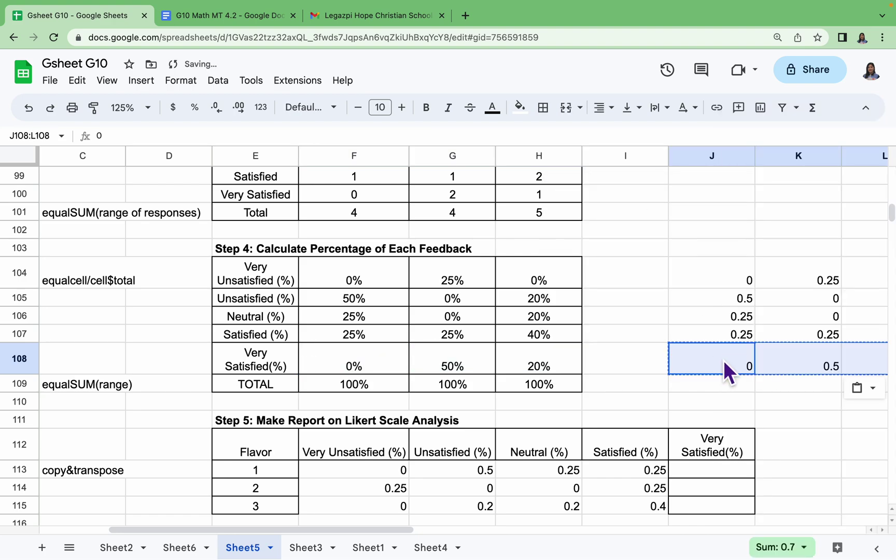
left_click(733, 478)
right_click(733, 478)
mouse_move(753, 190)
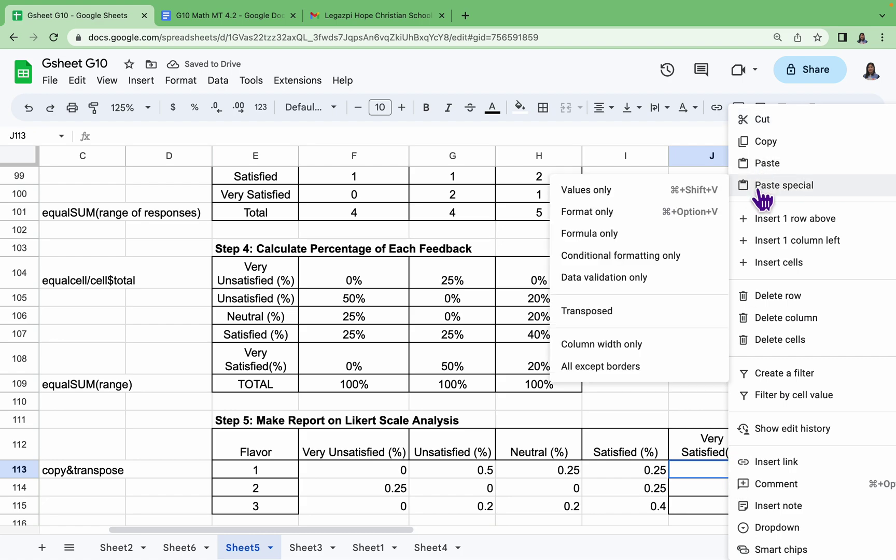
left_click(591, 311)
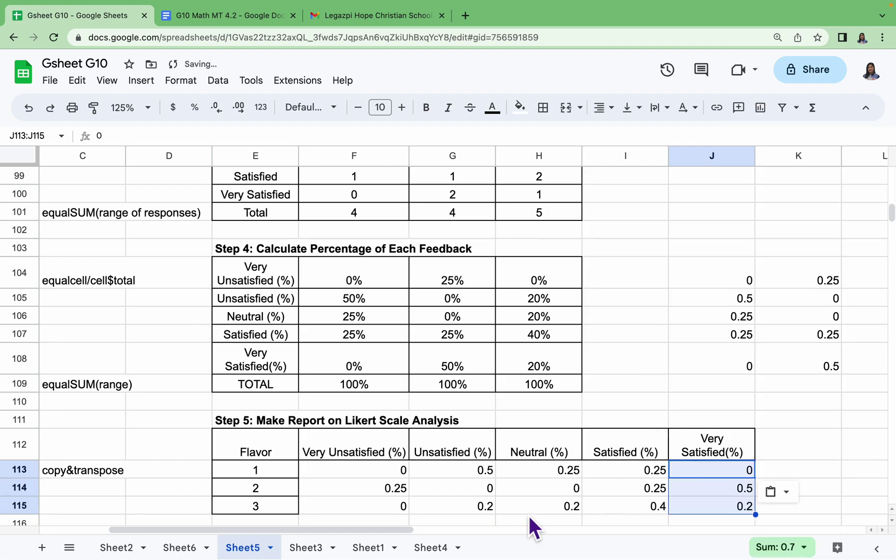
Step: Format F113:J115 as whole percentages with no decimals, centred, with all borders
left_click(382, 474)
key("shift+Right")
key("shift+Right")
key("shift+Right")
key("shift+Right")
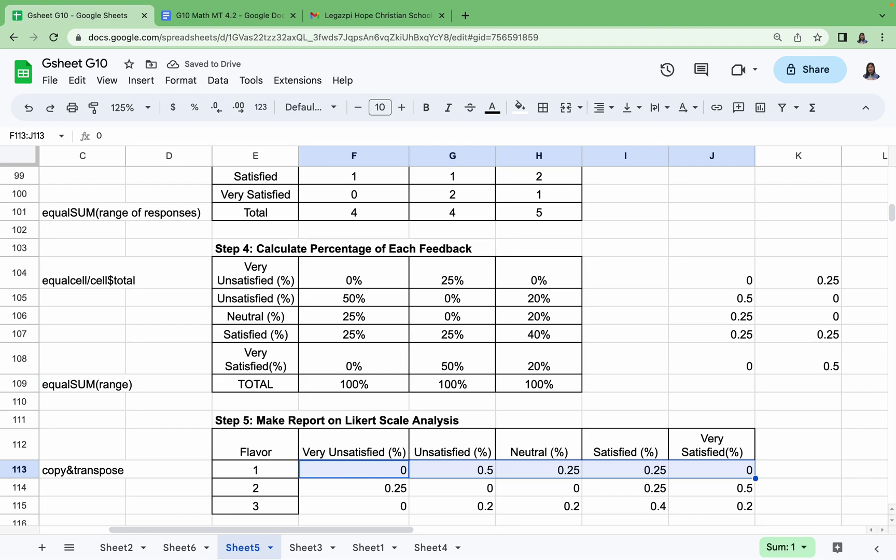
key("shift+Down")
key("shift+Down")
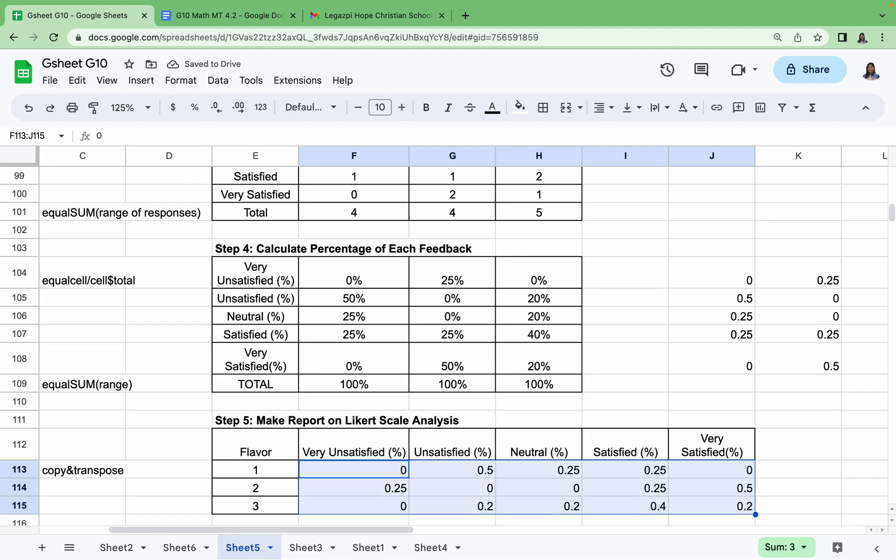
left_click(195, 108)
left_click(217, 107)
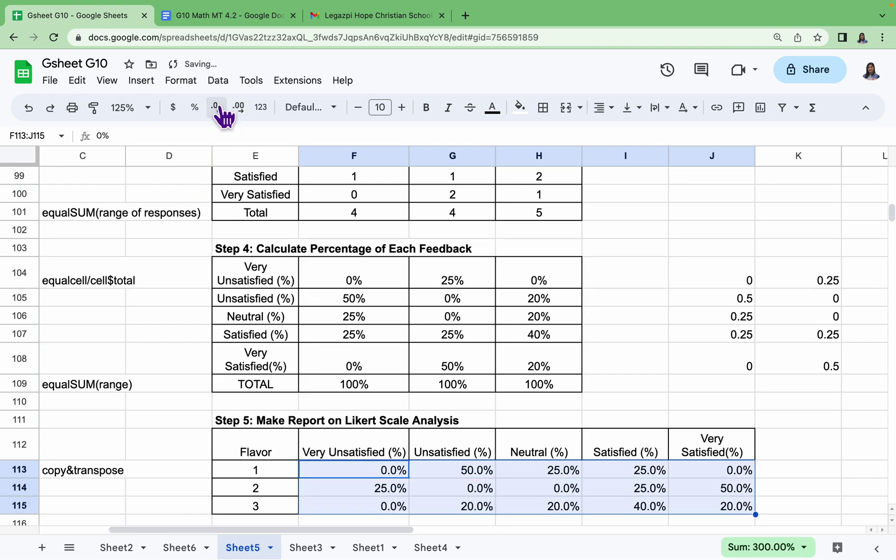
left_click(217, 108)
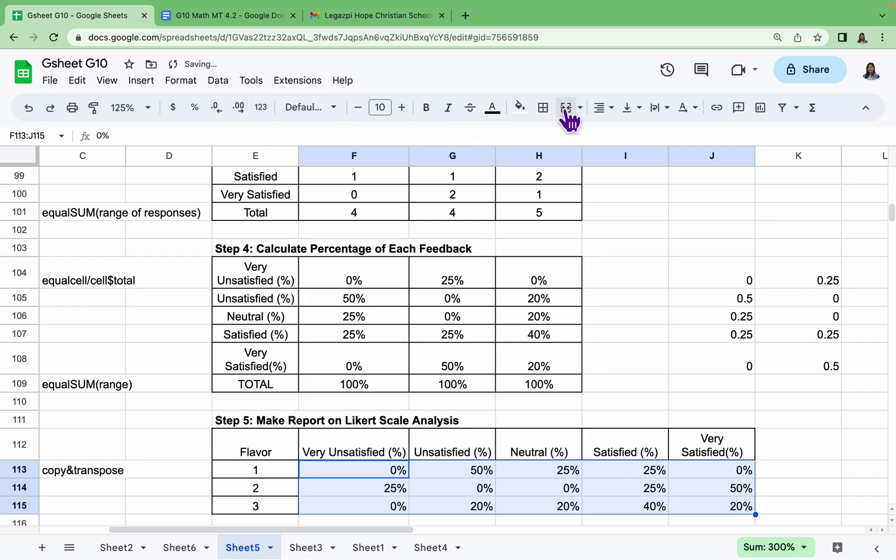
left_click(604, 108)
left_click(626, 133)
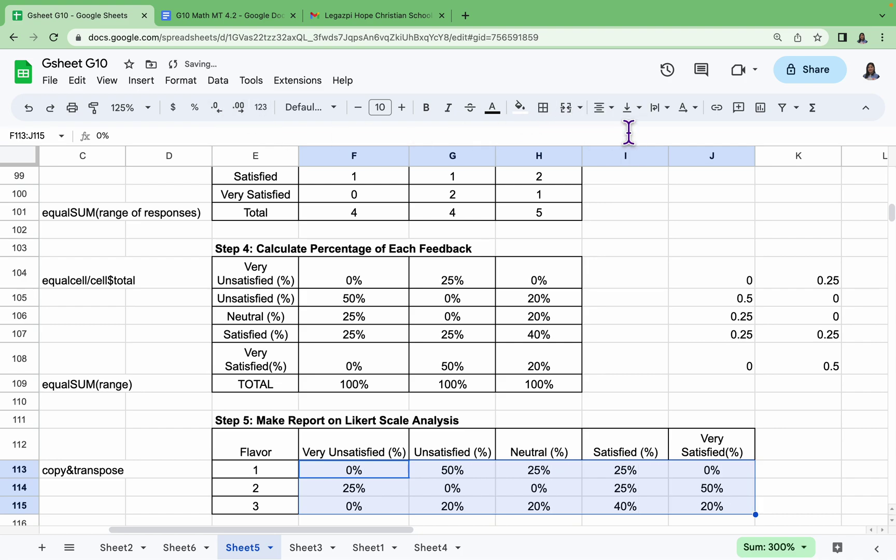
left_click(542, 109)
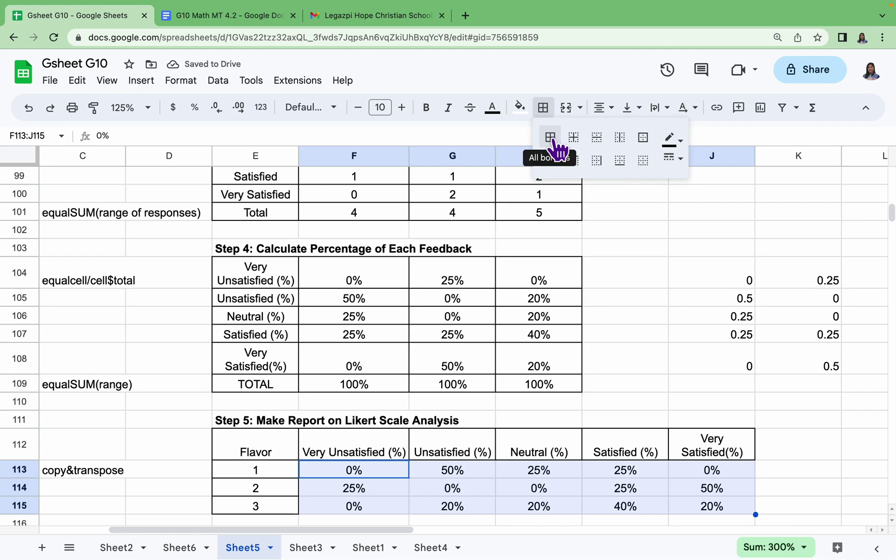
left_click_drag(762, 402, 774, 416)
scroll(815, 447, "down", 2)
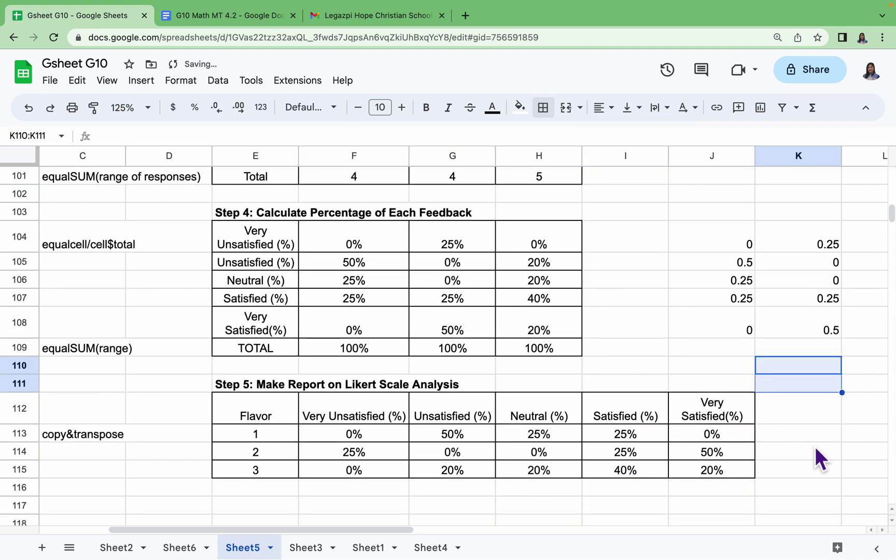
left_click(852, 422)
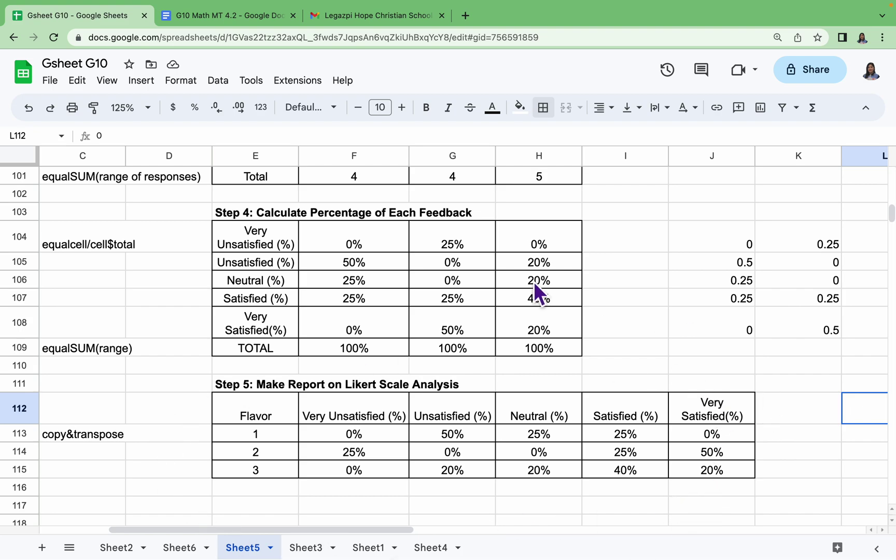
Step: Copy the whole report table E112:J115 including the Flavor header
left_click(266, 416)
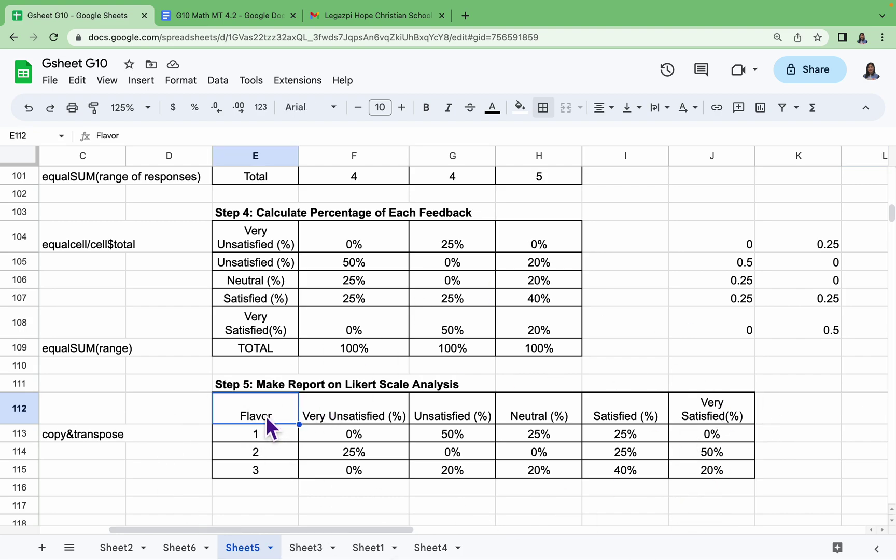
key("shift+Right")
key("shift+Right")
key("shift+Right")
key("shift+Right")
key("shift+Right")
key("shift+Down")
key("shift+Down")
key("shift+Down")
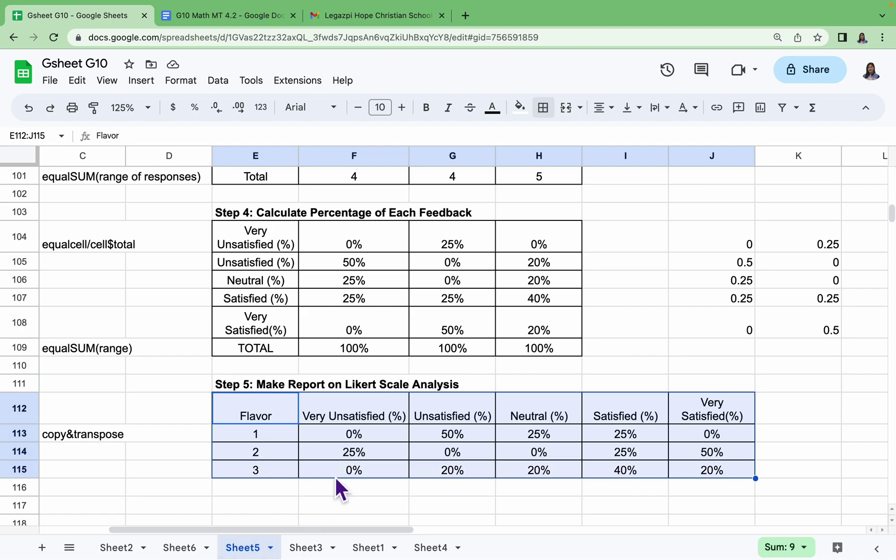
key("ctrl+c")
Step: Try pasting the table into the answer document's empty box, undo the squeezed result, and return to the sheet
left_click(238, 16)
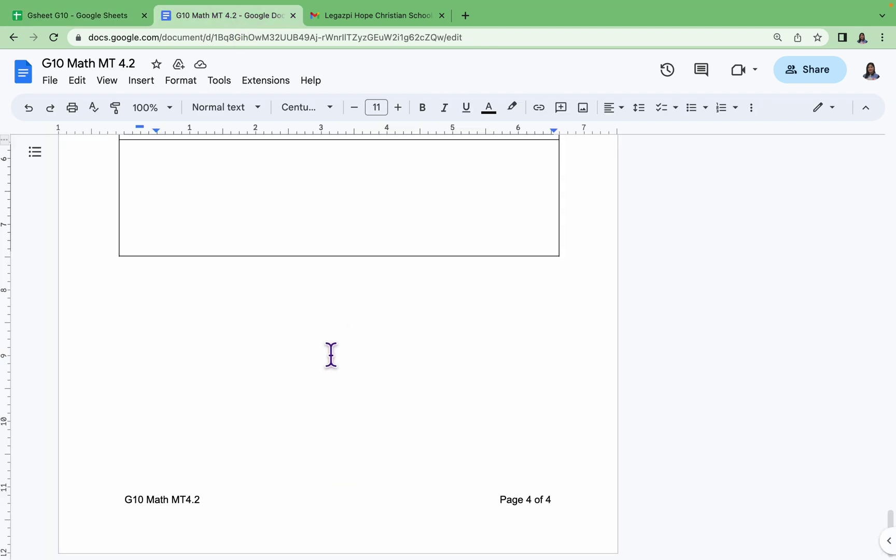
left_click(238, 226)
scroll(238, 226, "up", 5)
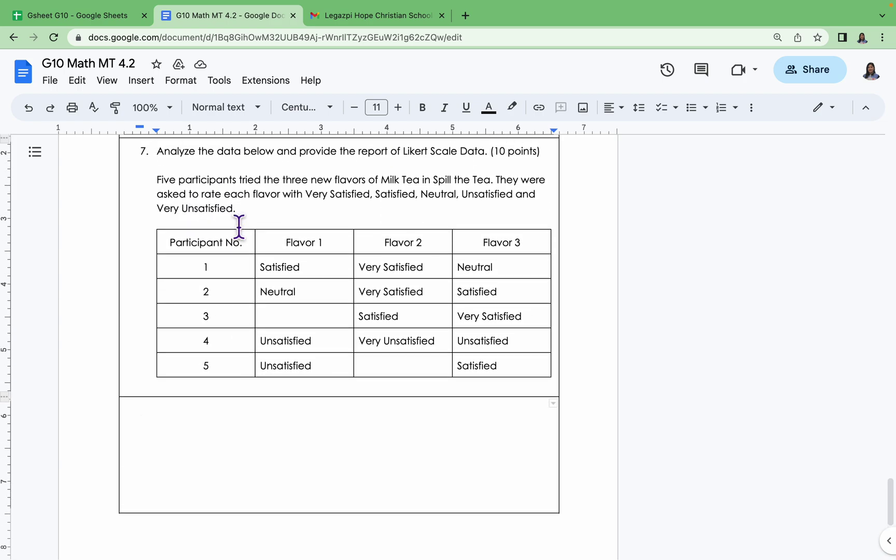
key("ctrl+v")
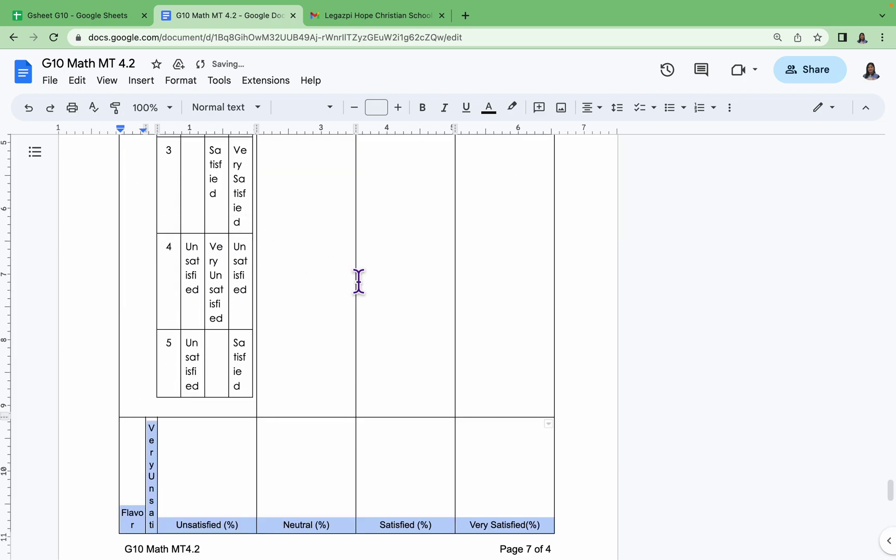
key("ctrl+z")
left_click(101, 21)
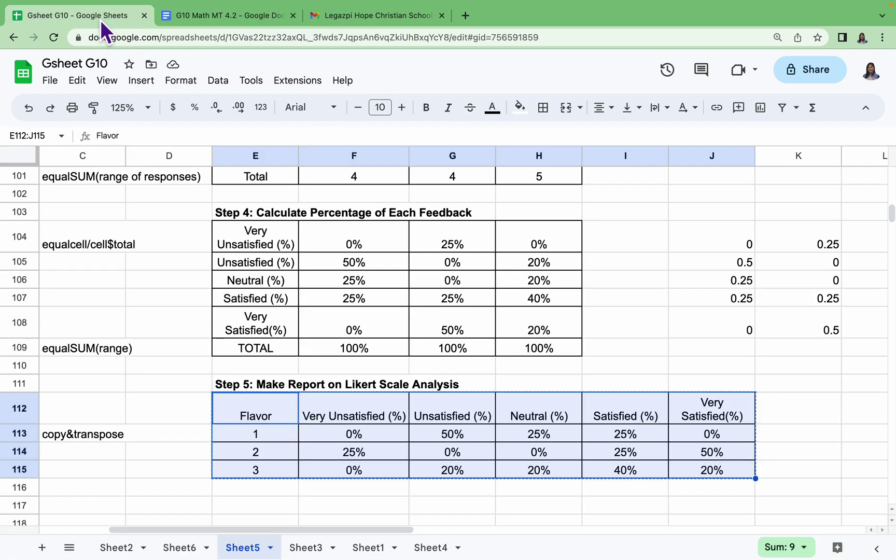
Step: Take a region screenshot of the Step 5 report table and switch to the G10 Math MT 4.2 document
left_click(660, 263)
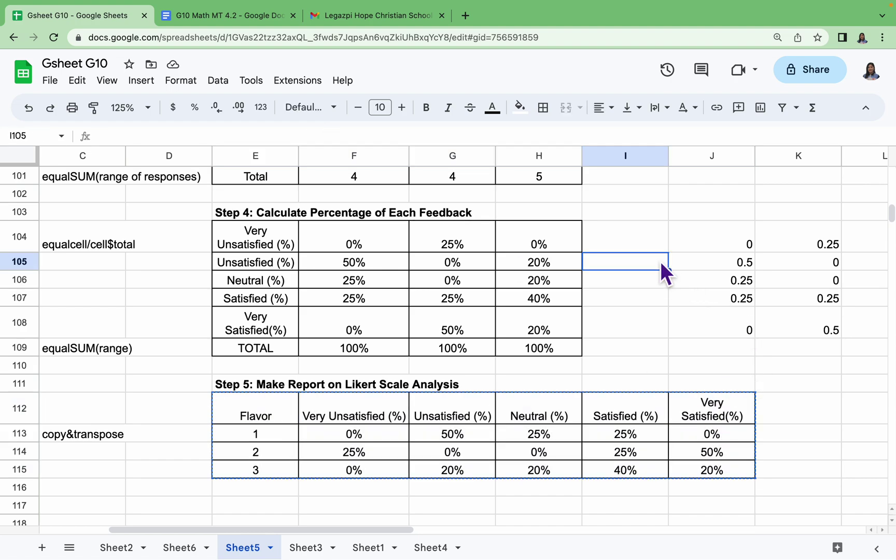
key("super+shift+4")
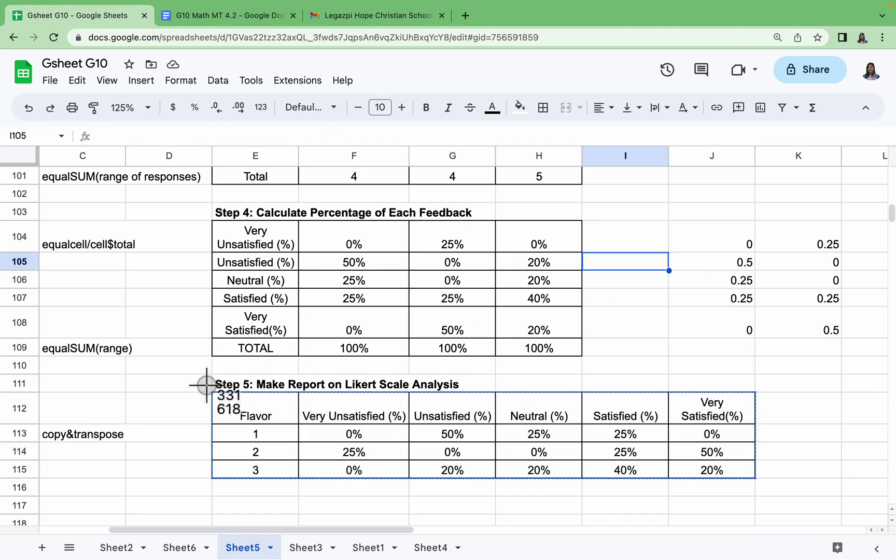
left_click_drag(202, 389, 767, 495)
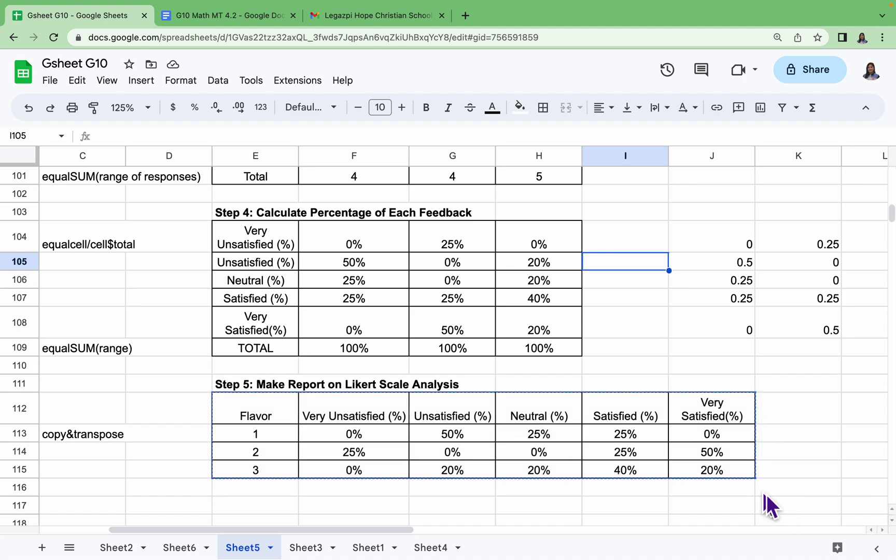
left_click(255, 16)
Step: Upload the latest report table screenshot into item 7's answer box and select the inserted image
left_click(141, 80)
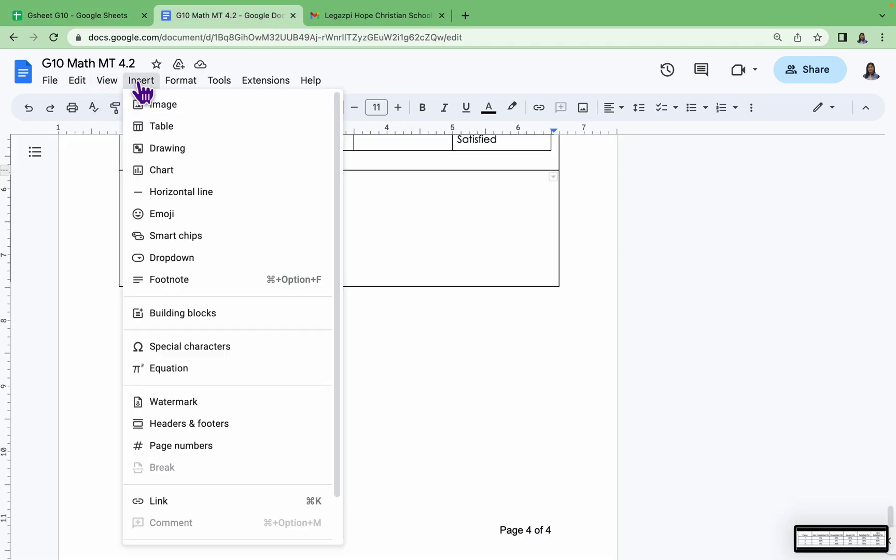
mouse_move(200, 112)
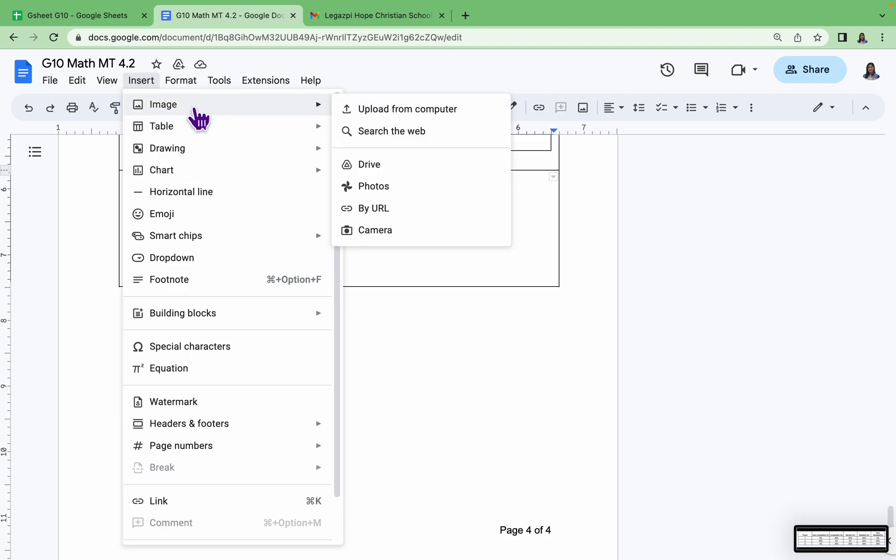
left_click(415, 110)
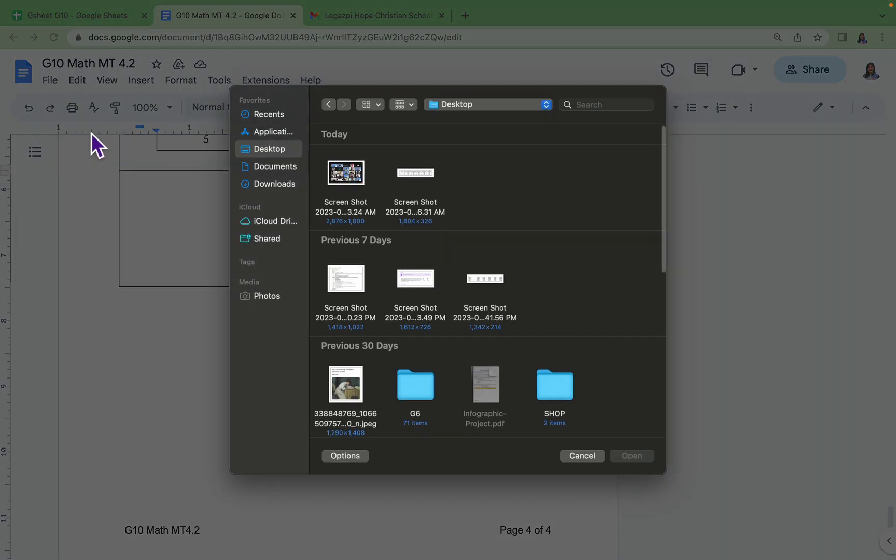
left_click(421, 178)
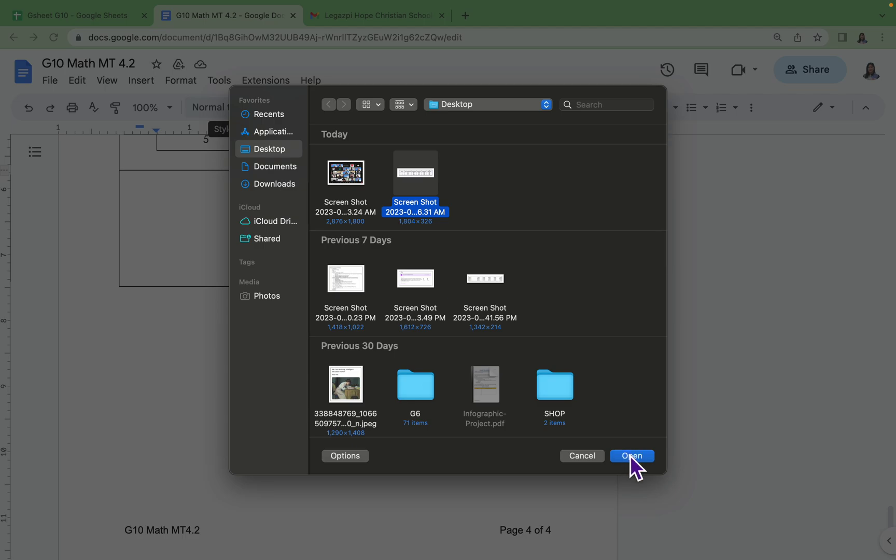
left_click(630, 456)
left_click(412, 341)
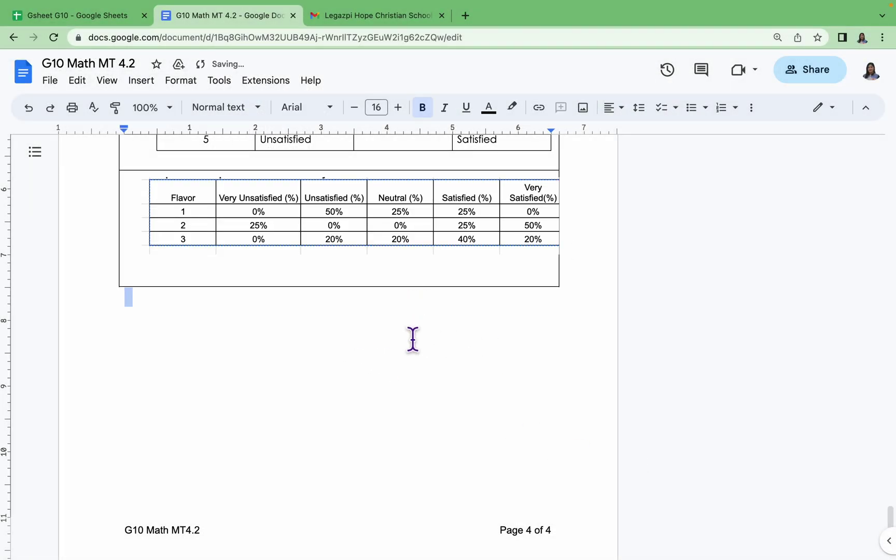
left_click(333, 246)
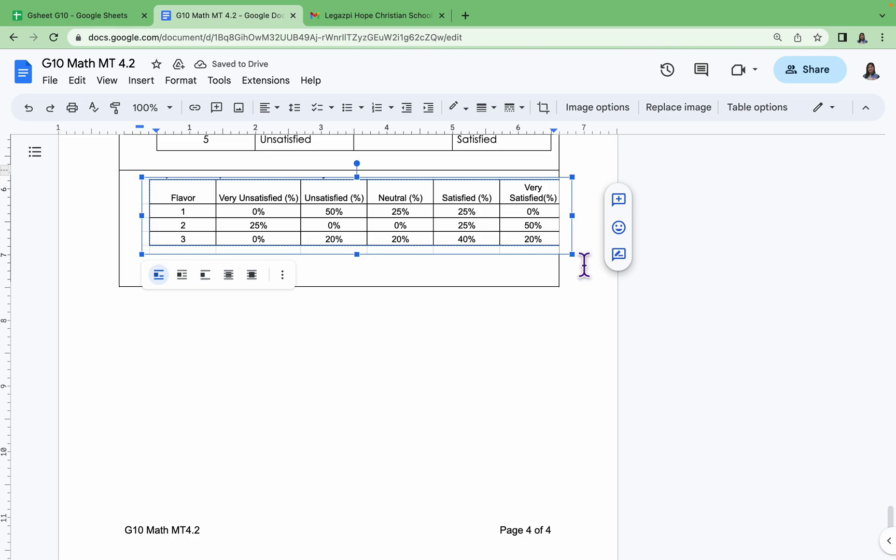
Step: Shrink the table image slightly by its corner handle so it fits item 7's answer box
left_click_drag(572, 254, 548, 251)
left_click(591, 368)
scroll(590, 368, "up", 5)
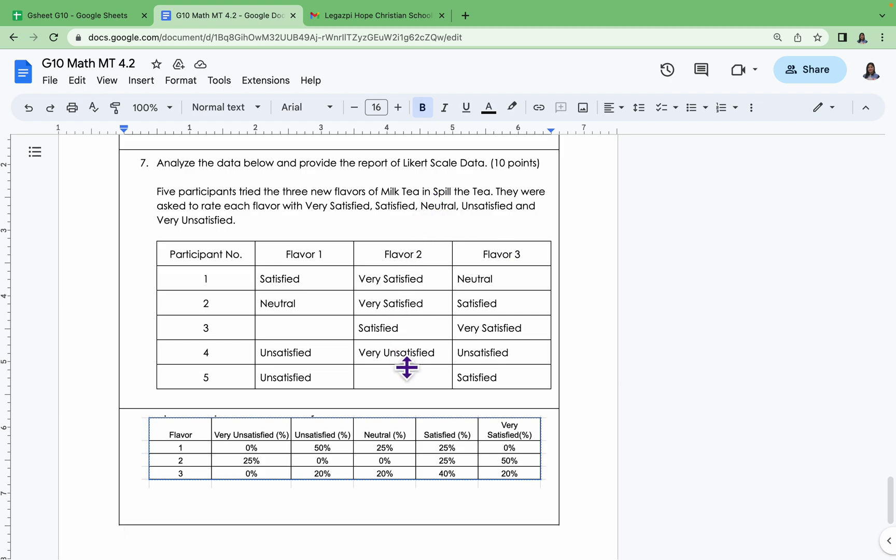
left_click(699, 477)
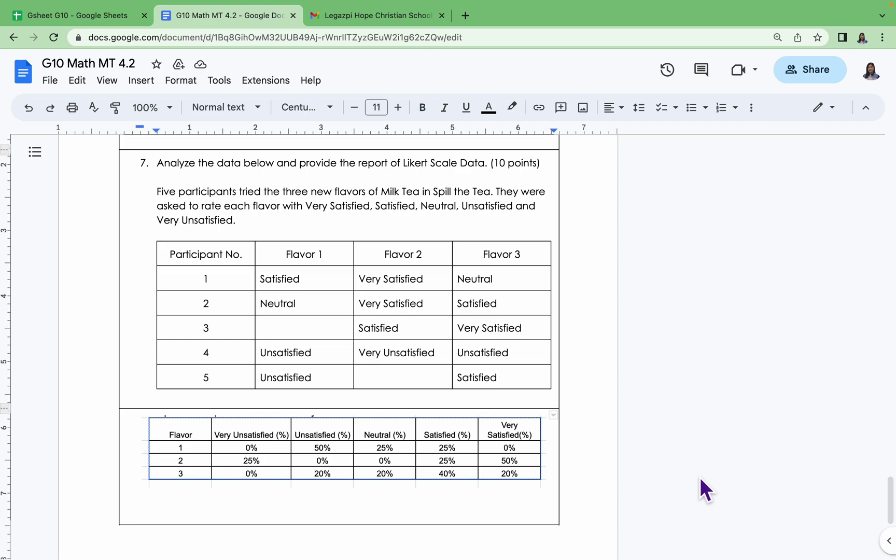